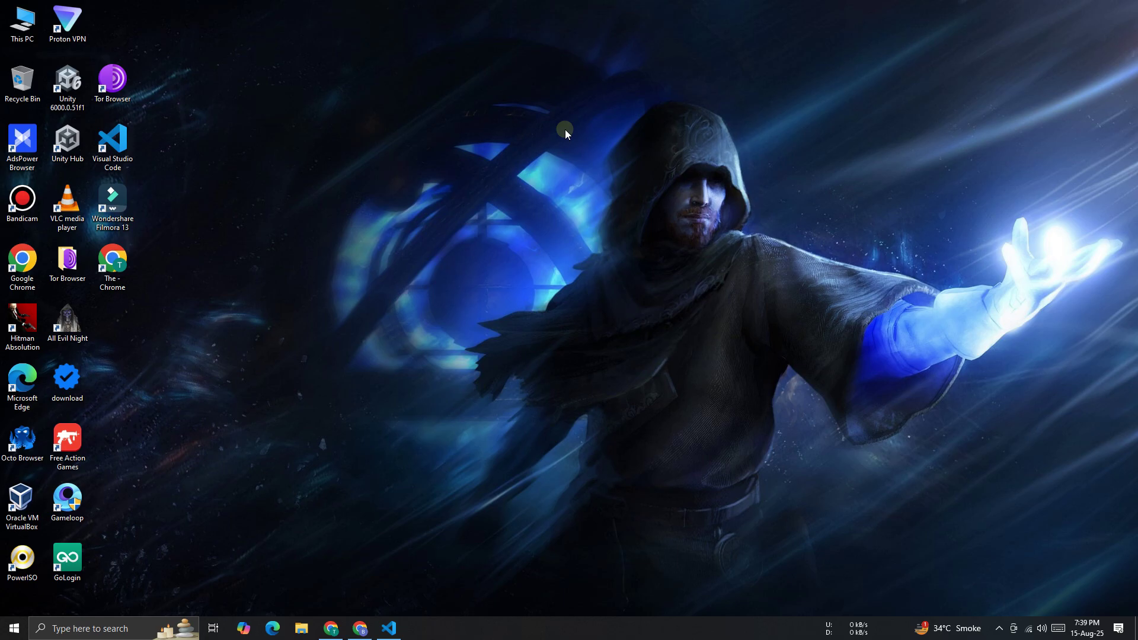
Switch to the Chrome window and examine the Shared Hosting plans and their features on the HOSTIANO site.
left_click(359, 628)
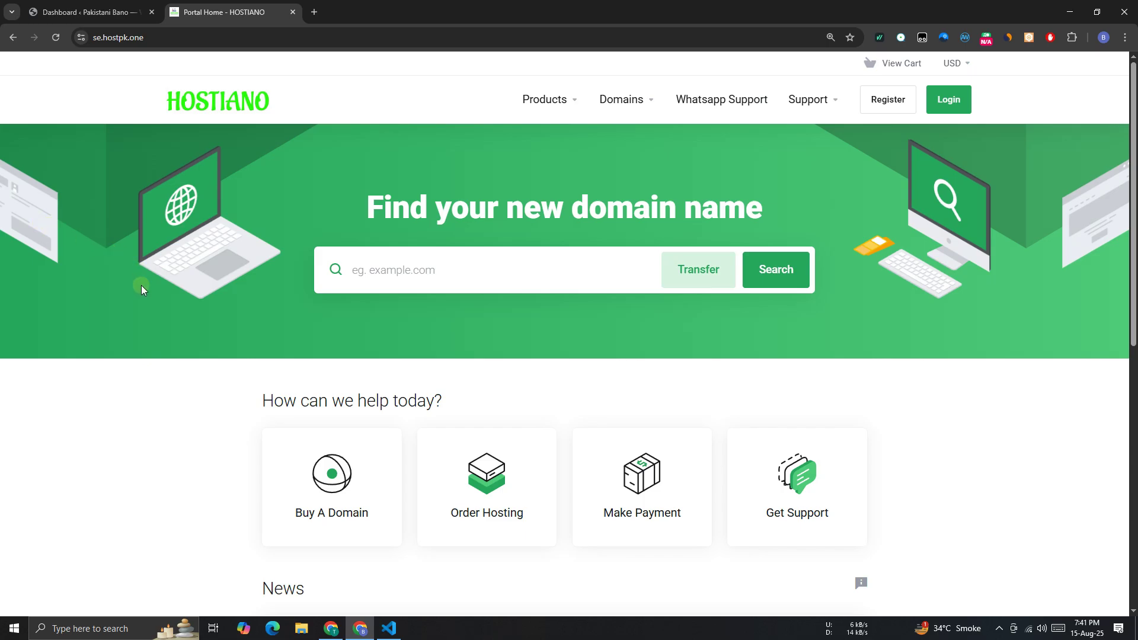
scroll(138, 331, "down", 6)
left_click(448, 152)
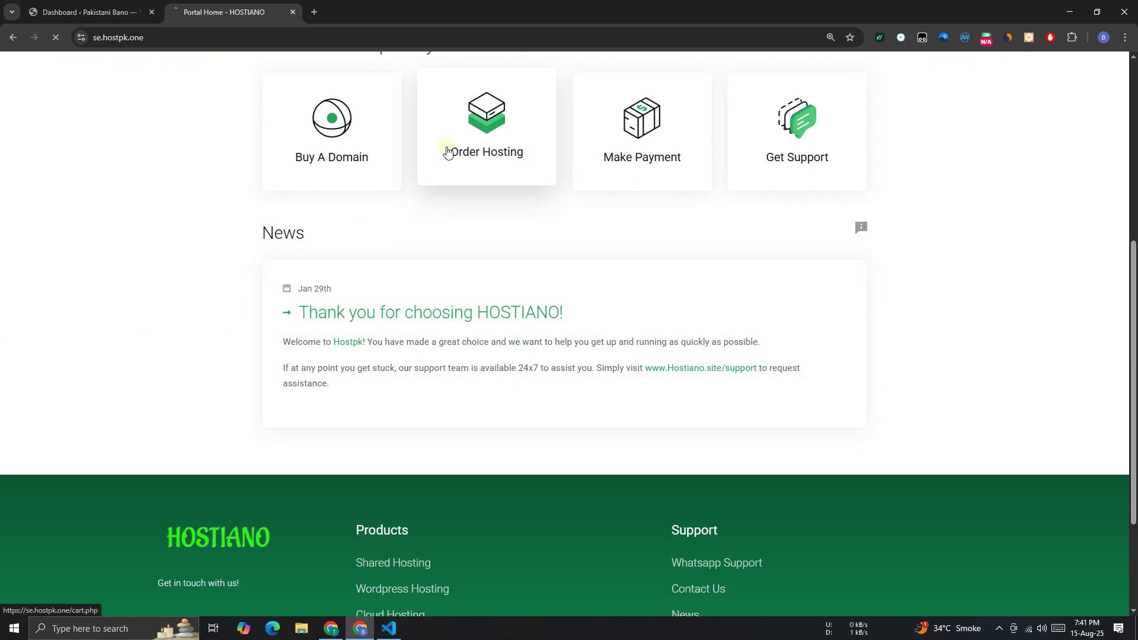
scroll(255, 261, "down", 3)
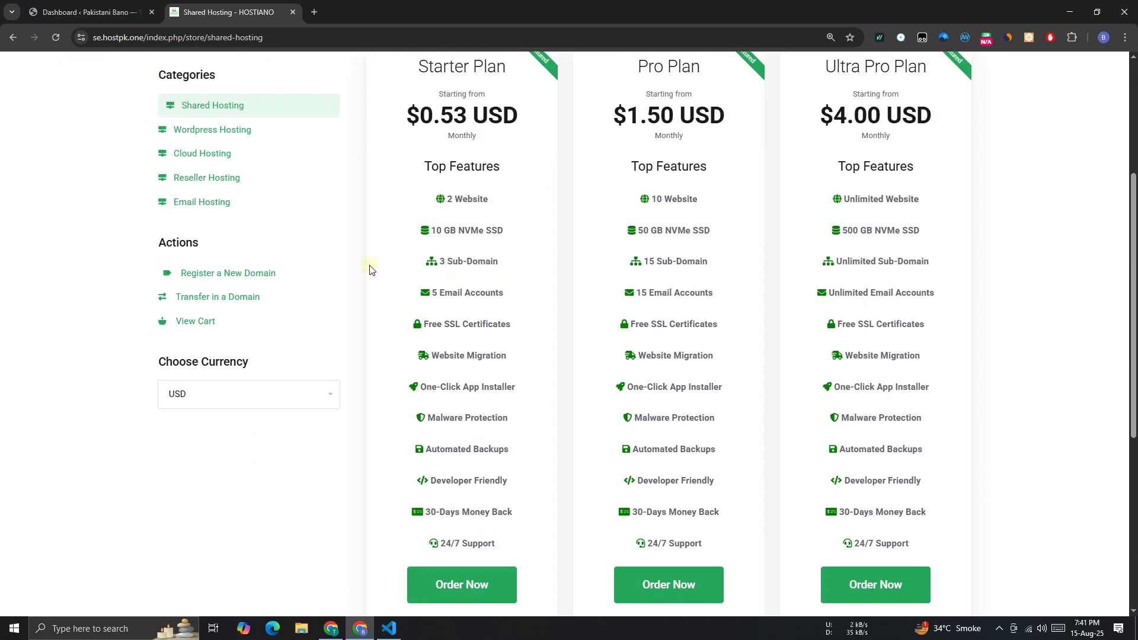
scroll(369, 269, "up", 1)
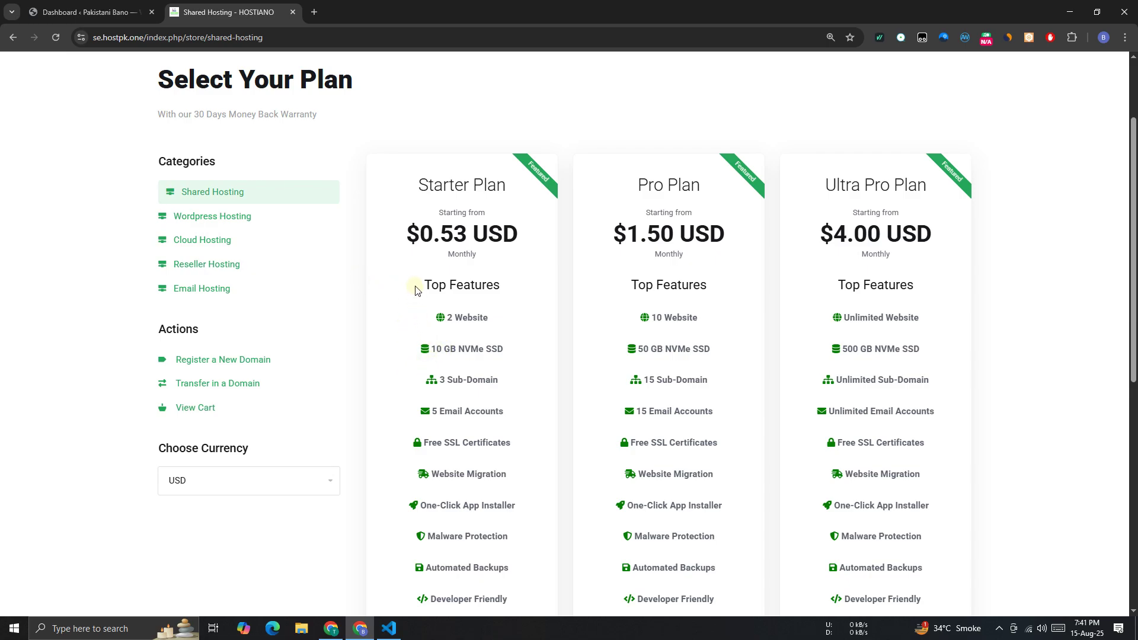
scroll(378, 345, "down", 4)
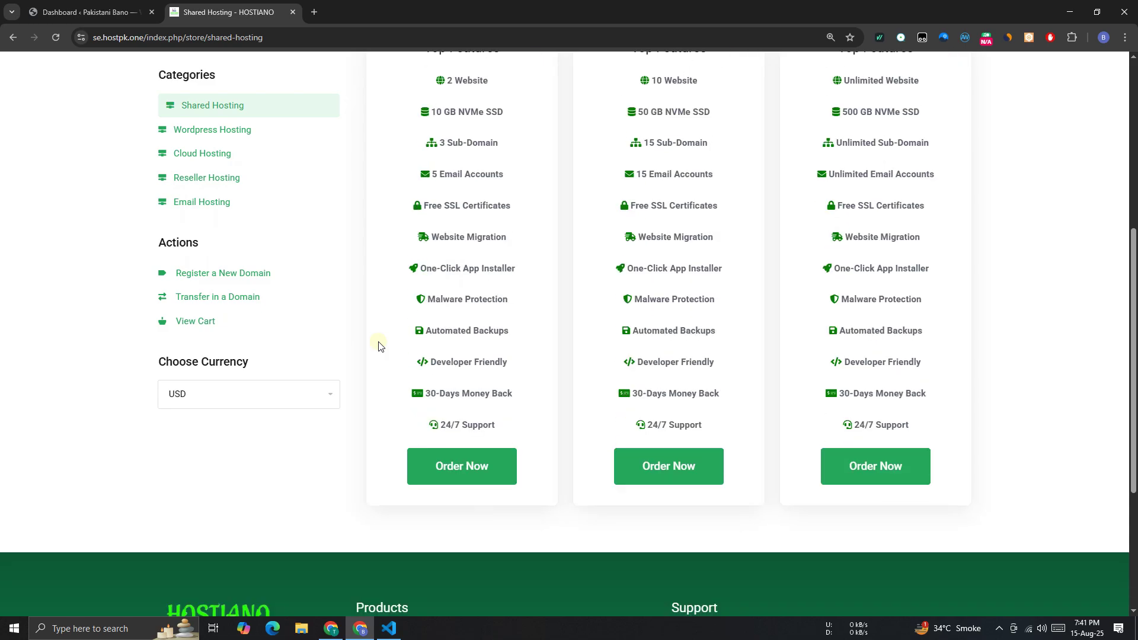
Open the installed themes list of the Pakistani Bano WordPress site and look through it.
left_click(104, 15)
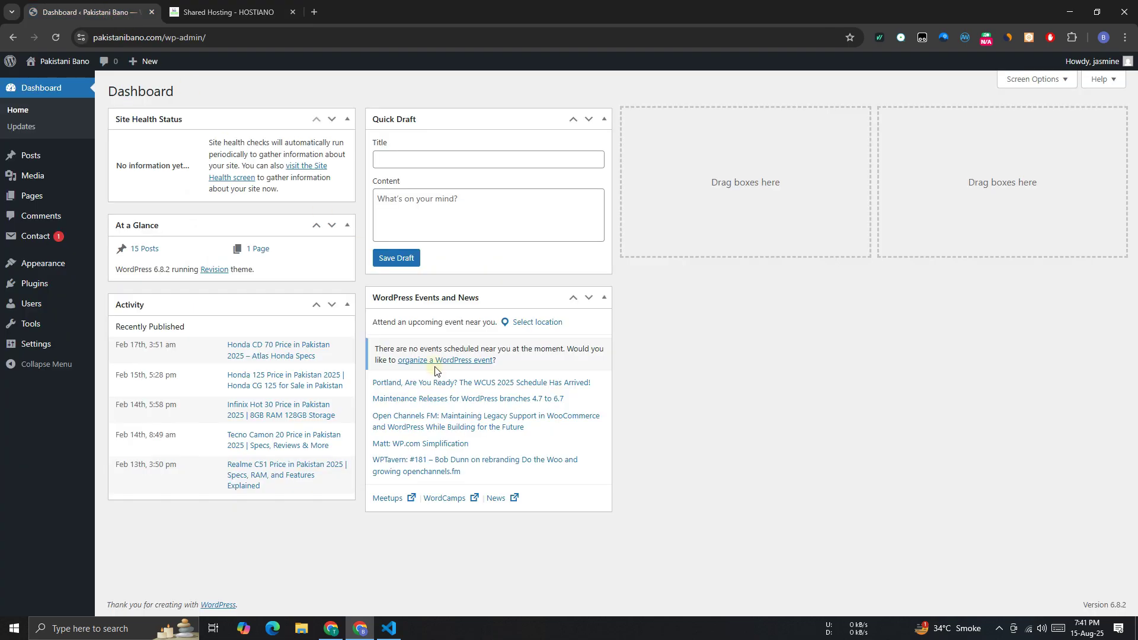
mouse_move(36, 264)
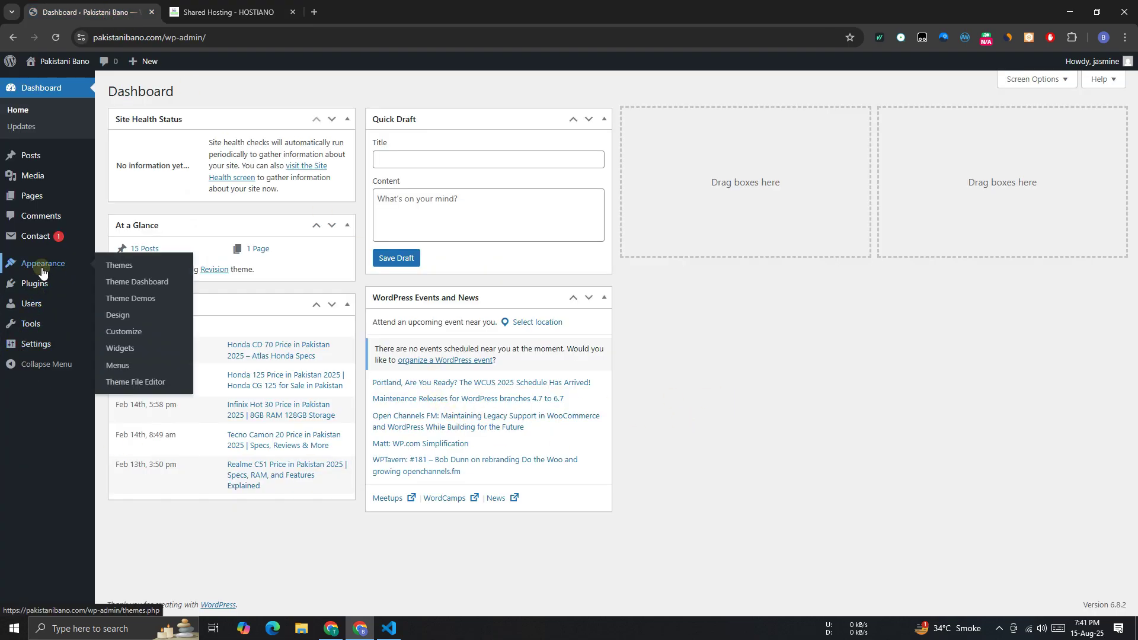
left_click(137, 266)
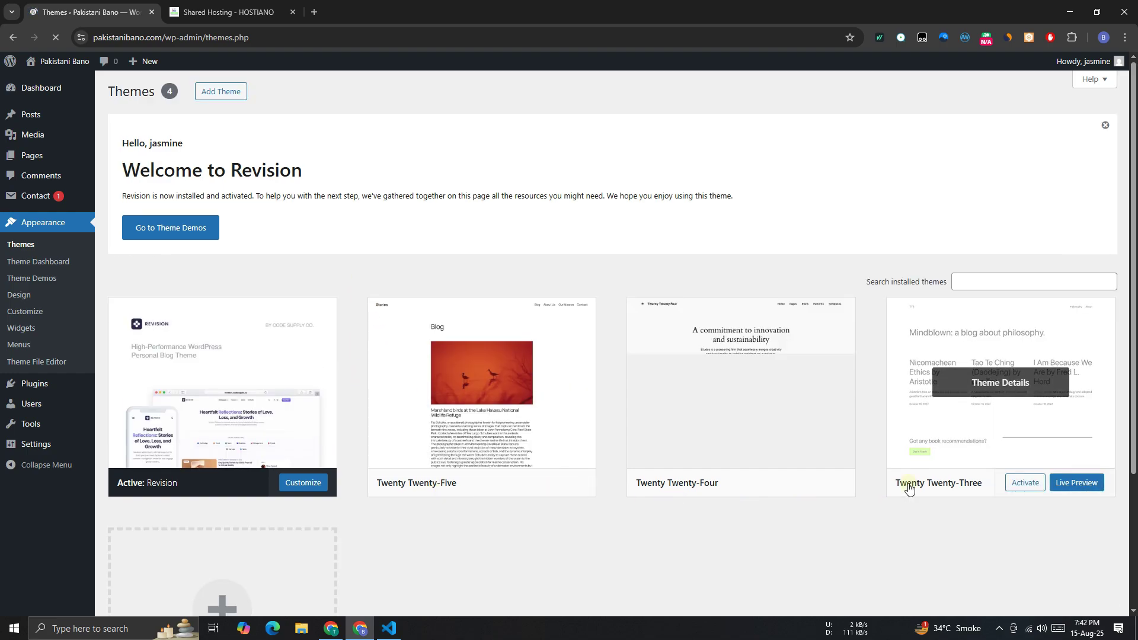
scroll(427, 406, "down", 3)
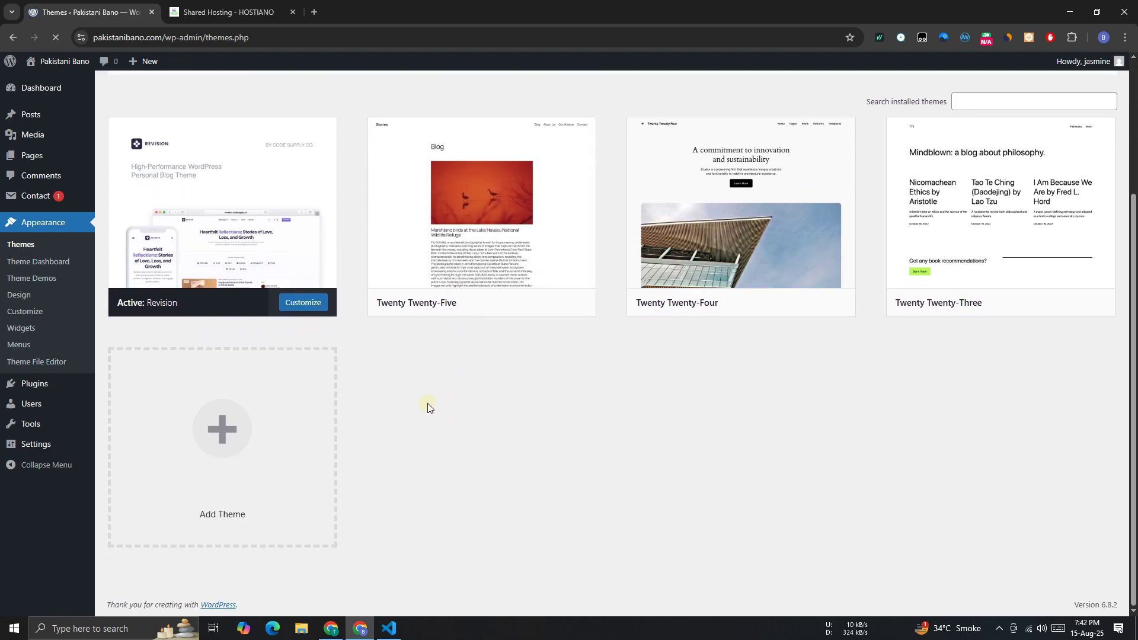
Browse the popular themes available to add and display the feature filter options.
left_click(270, 454)
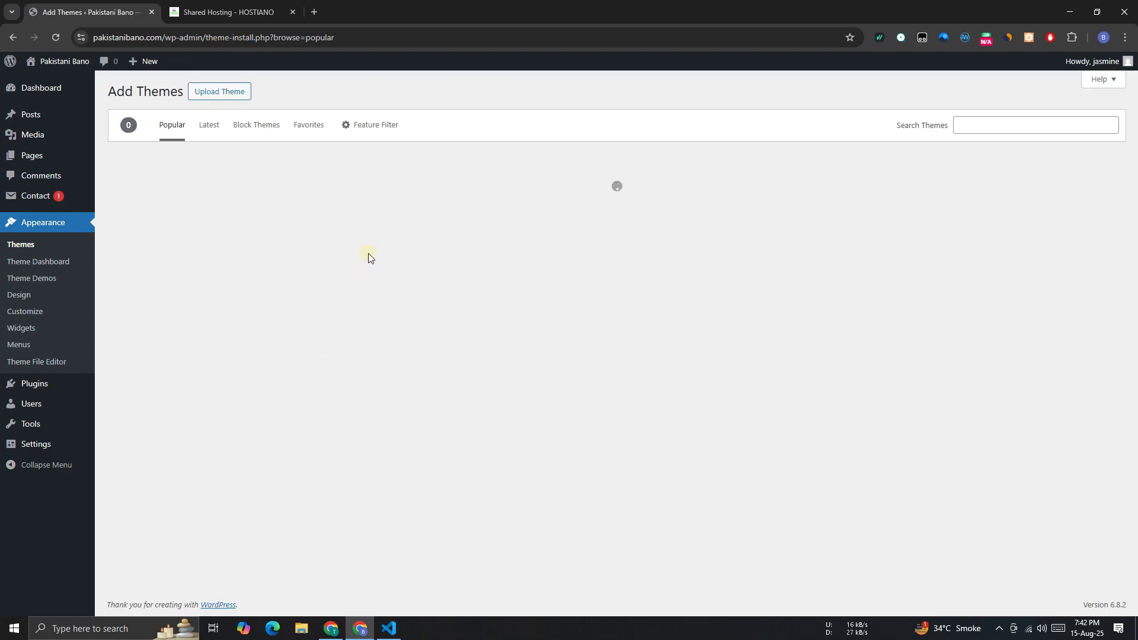
scroll(356, 353, "down", 7)
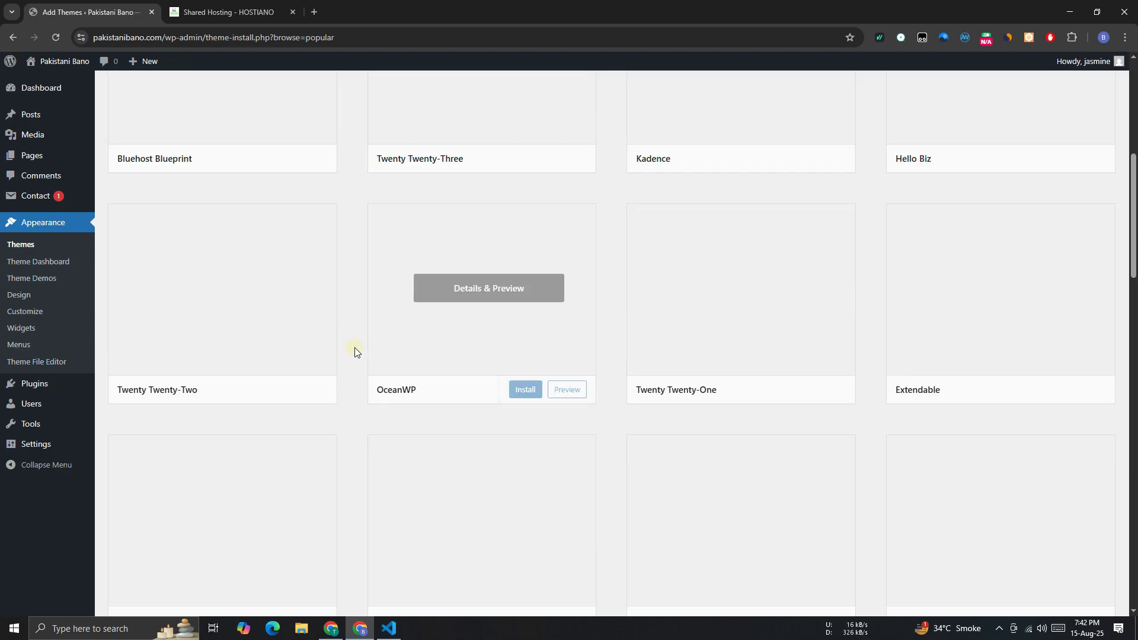
scroll(348, 361, "up", 6)
scroll(347, 361, "up", 1)
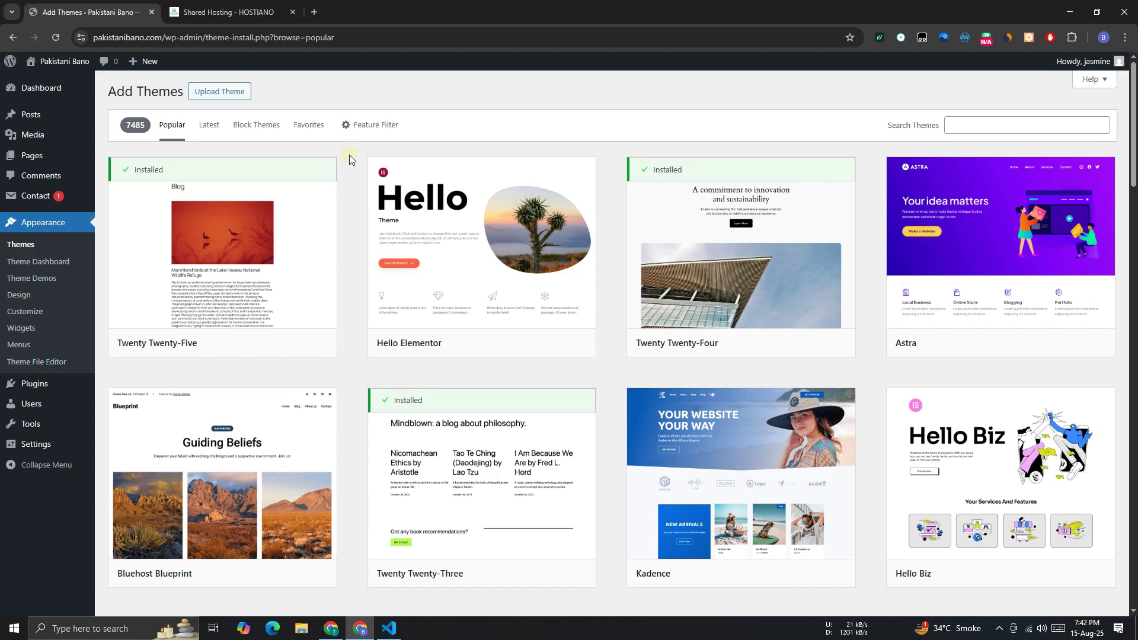
left_click(355, 126)
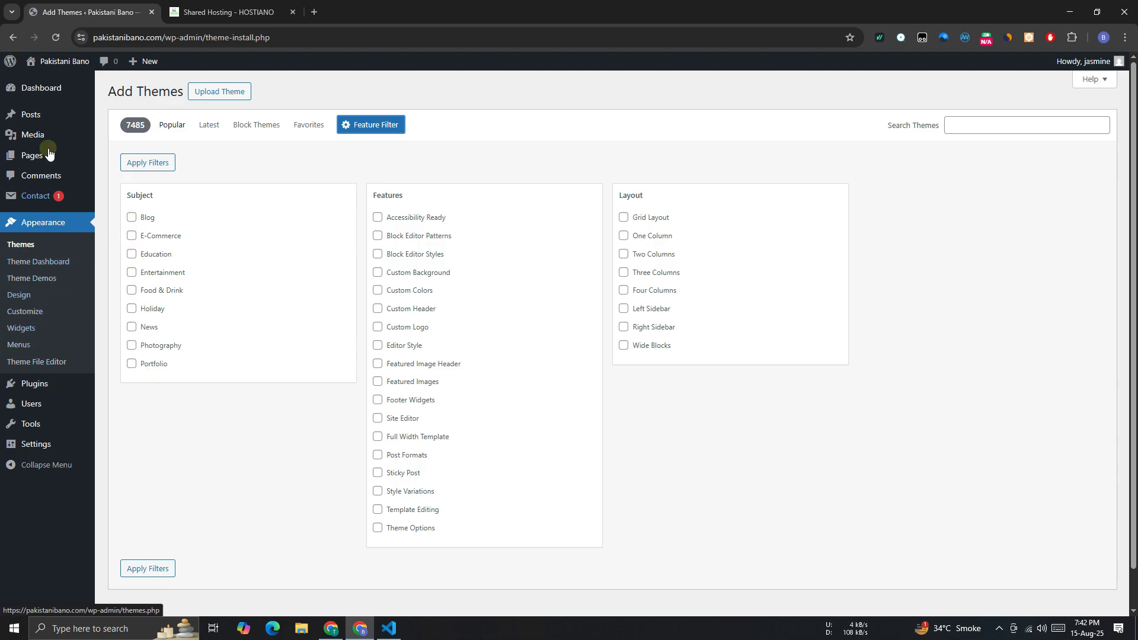
Show all posts of the WordPress site and open the live Pakistani Bano site in a new tab.
mouse_move(53, 116)
left_click(116, 119)
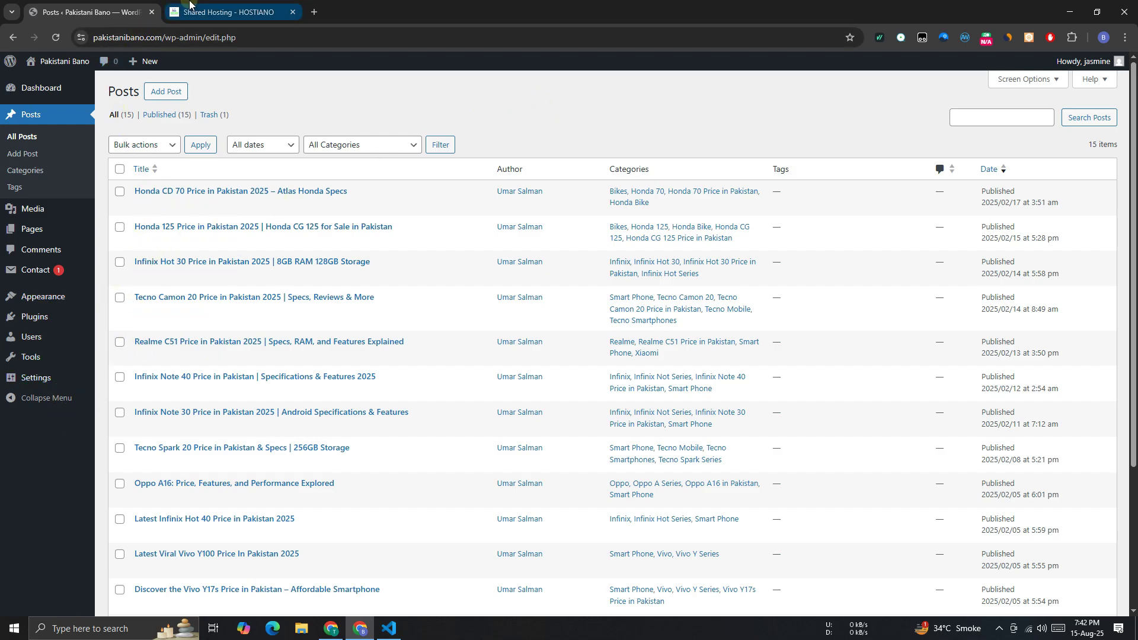
mouse_move(57, 63)
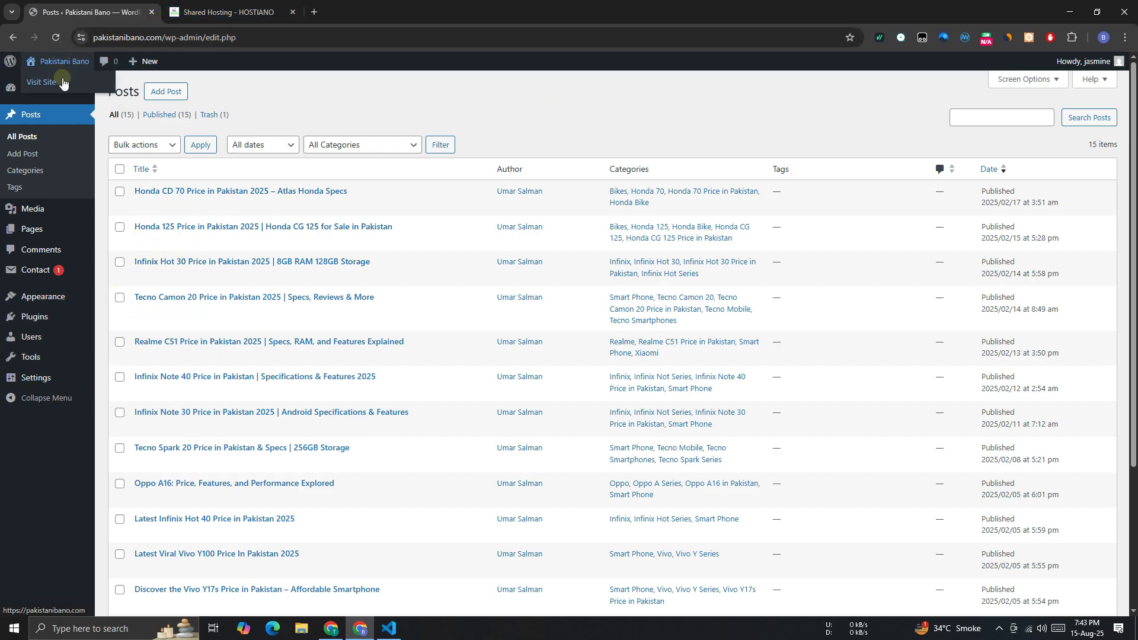
right_click(63, 83)
left_click(95, 89)
key("ctrl+Tab")
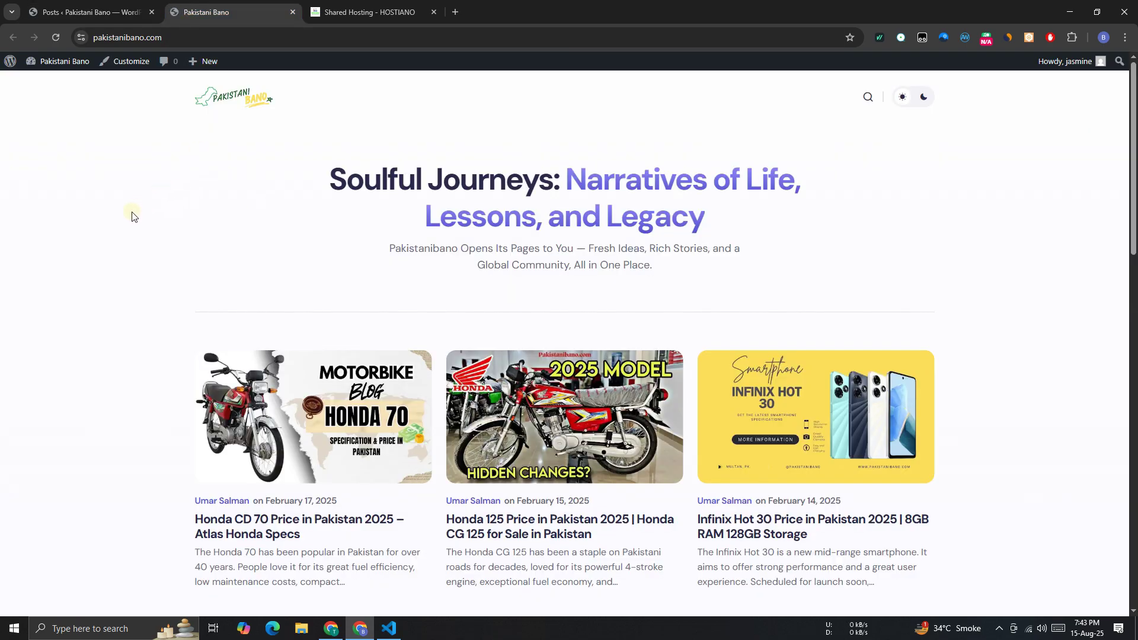
Look through the post cards on the live Pakistani Bano homepage.
scroll(132, 216, "down", 12)
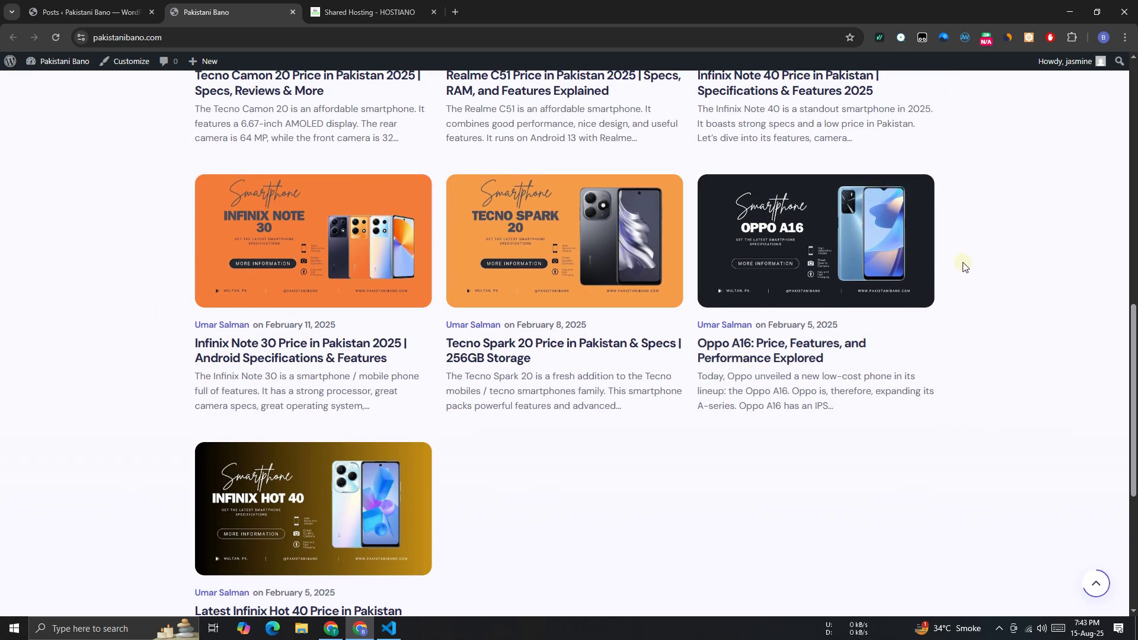
scroll(977, 266, "up", 10)
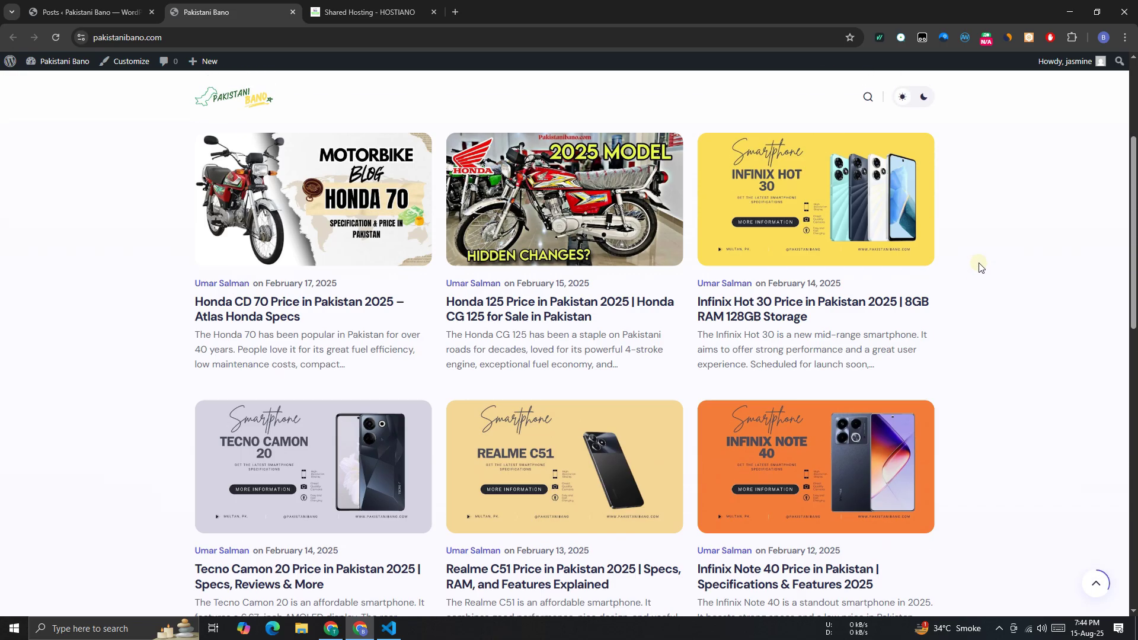
scroll(247, 265, "down", 5)
scroll(247, 264, "down", 11)
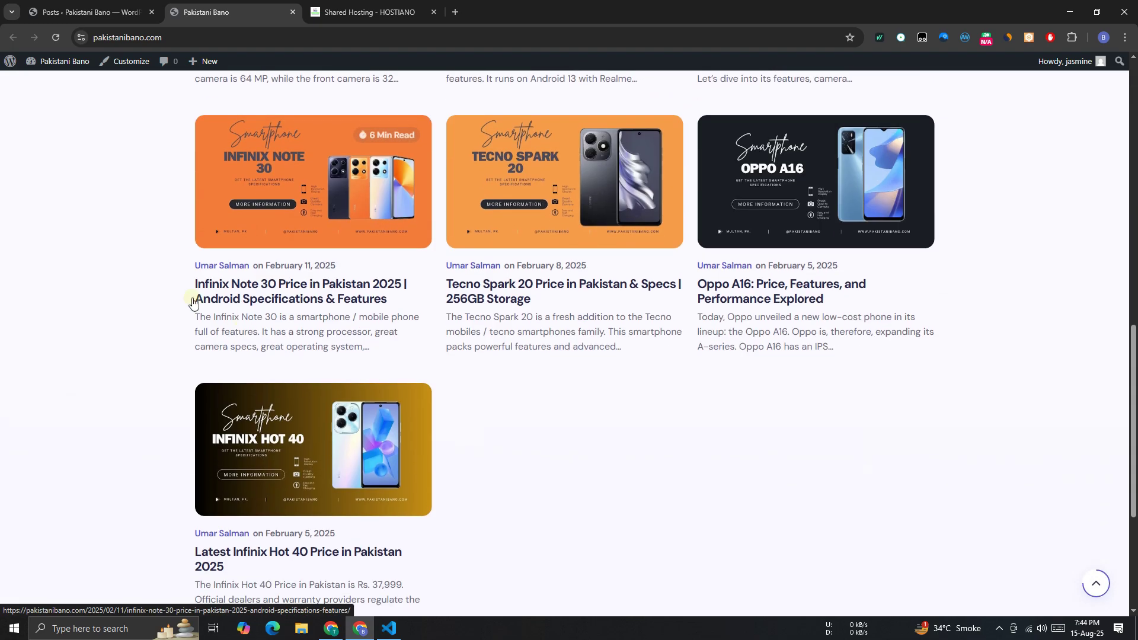
scroll(170, 363, "up", 12)
scroll(261, 221, "up", 5)
scroll(263, 255, "down", 4)
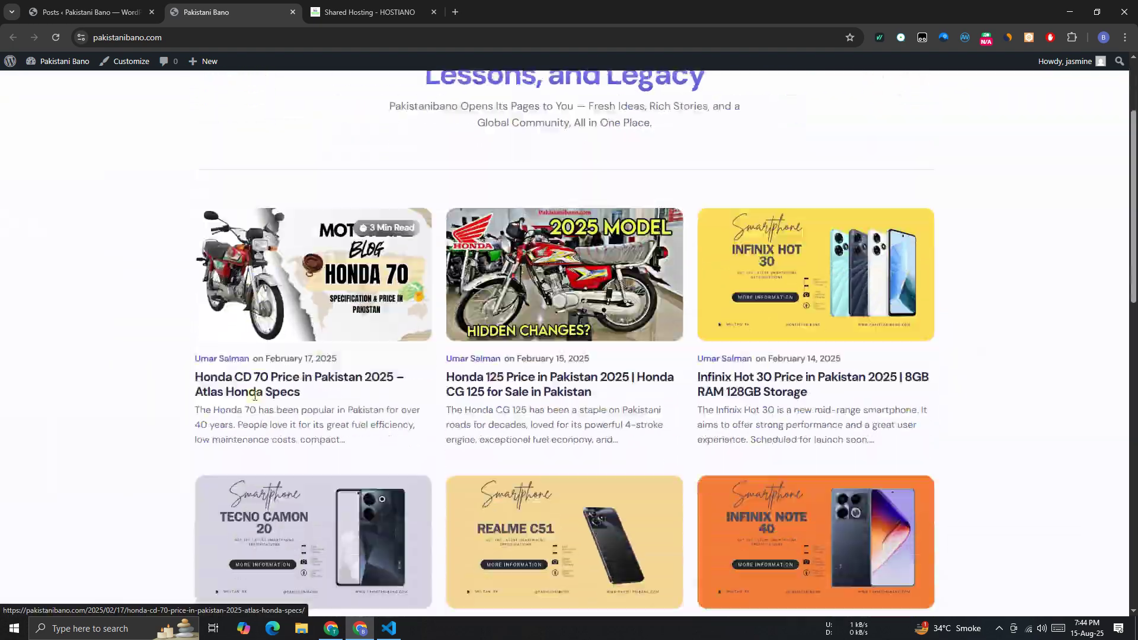
Open the Honda CD 70 Price in Pakistan 2025 post and examine its article sections, tables, sidebar widgets and related posts.
left_click(266, 291)
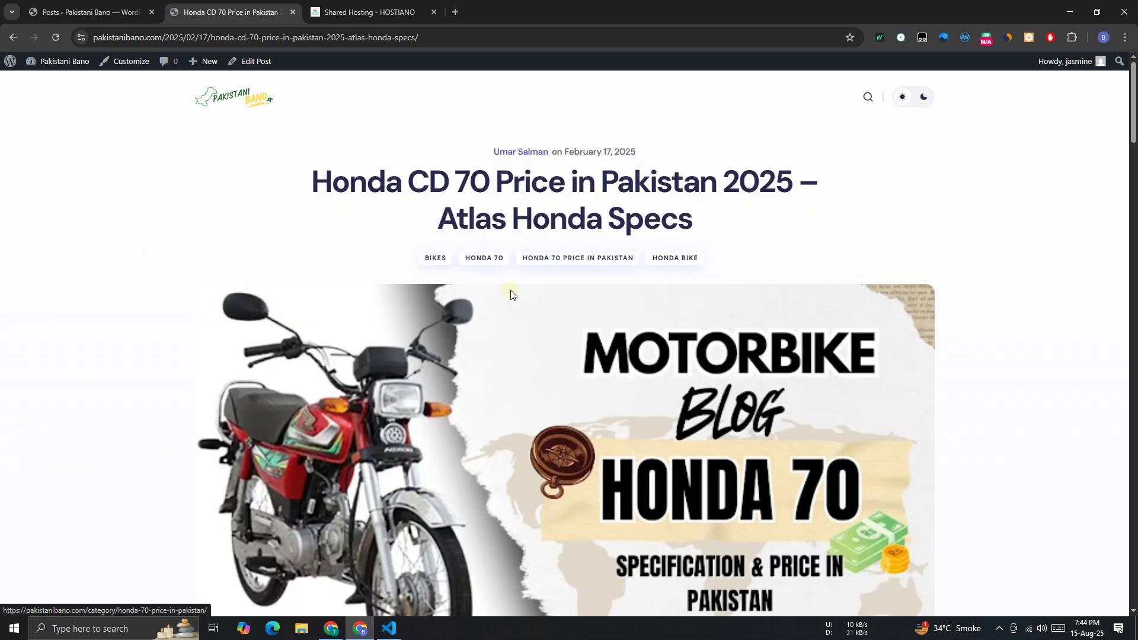
scroll(592, 267, "down", 8)
scroll(614, 265, "down", 6)
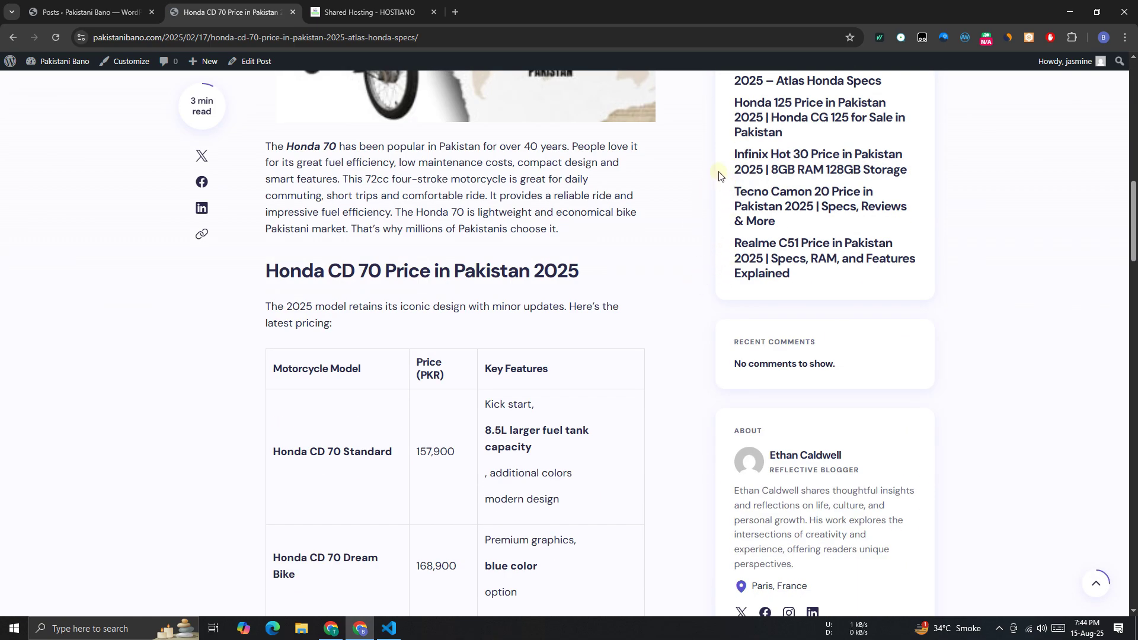
scroll(710, 347, "down", 5)
scroll(700, 272, "down", 4)
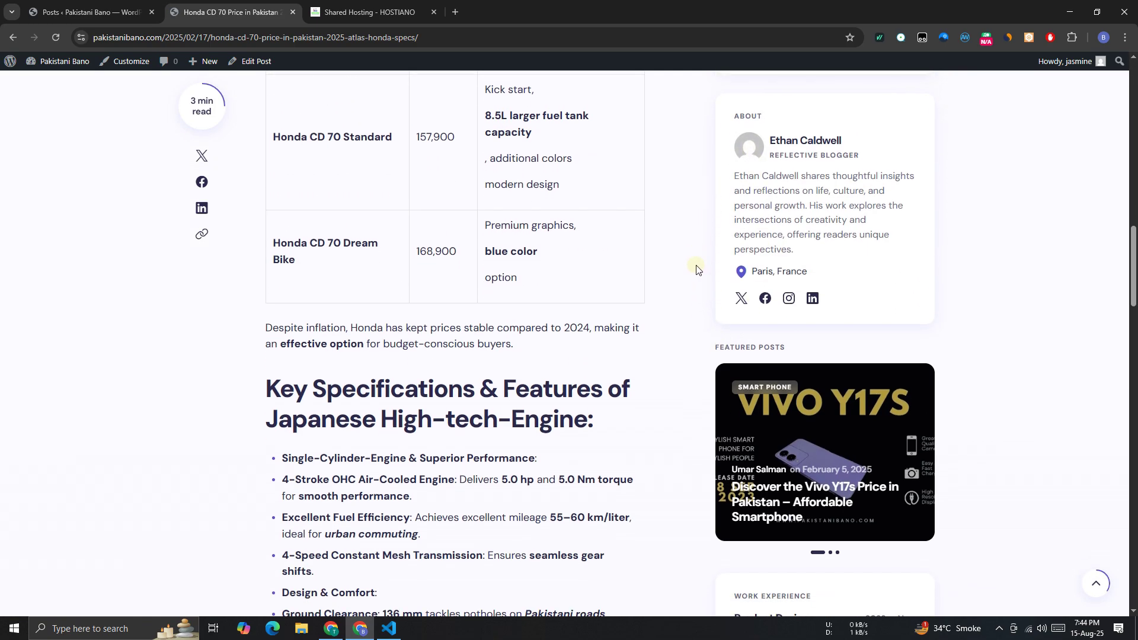
scroll(788, 304, "down", 4)
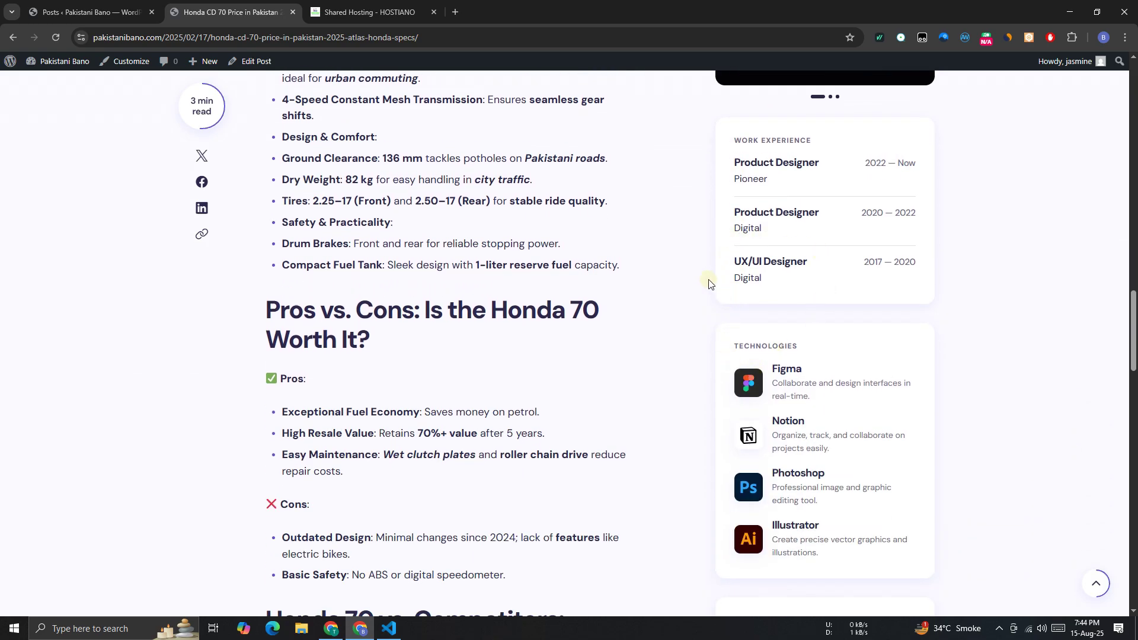
scroll(707, 278, "down", 6)
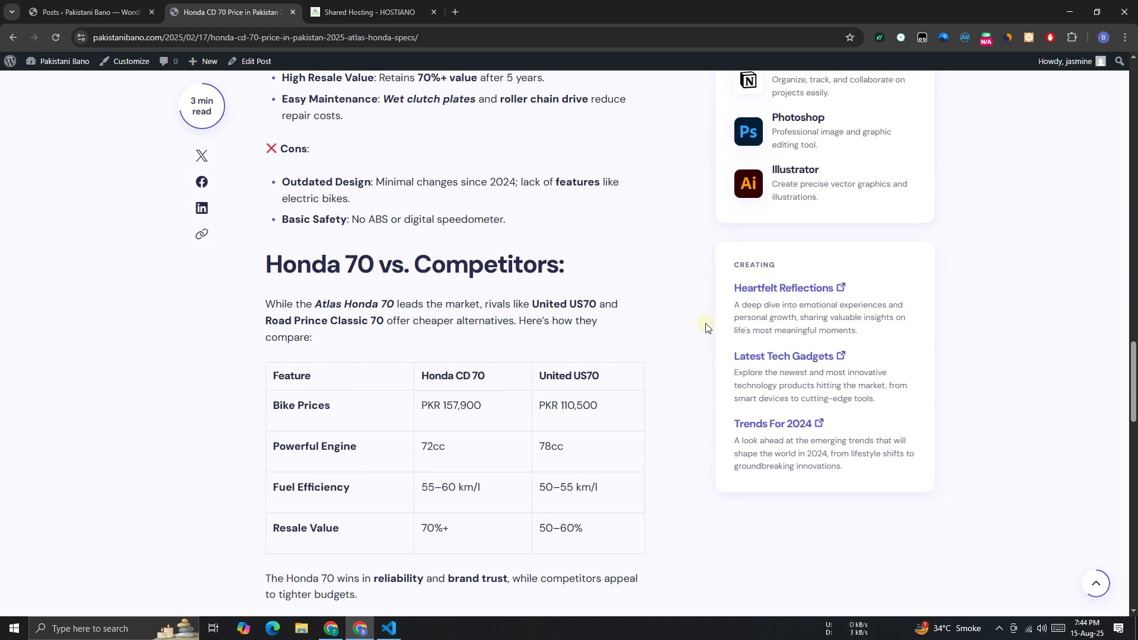
scroll(706, 327, "up", 6)
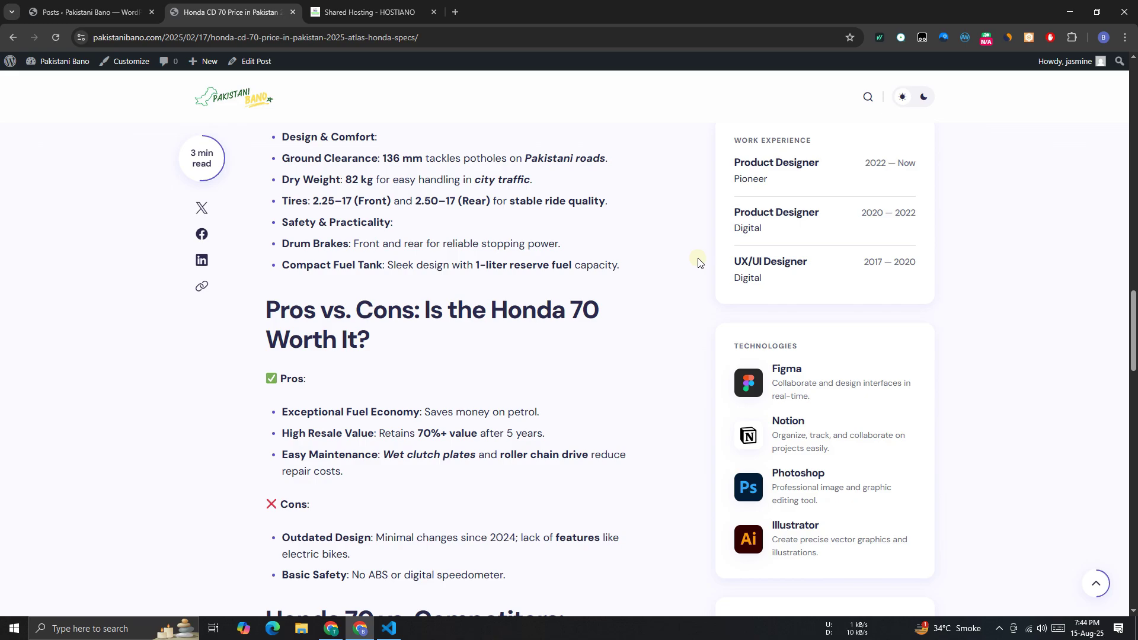
scroll(692, 248, "down", 10)
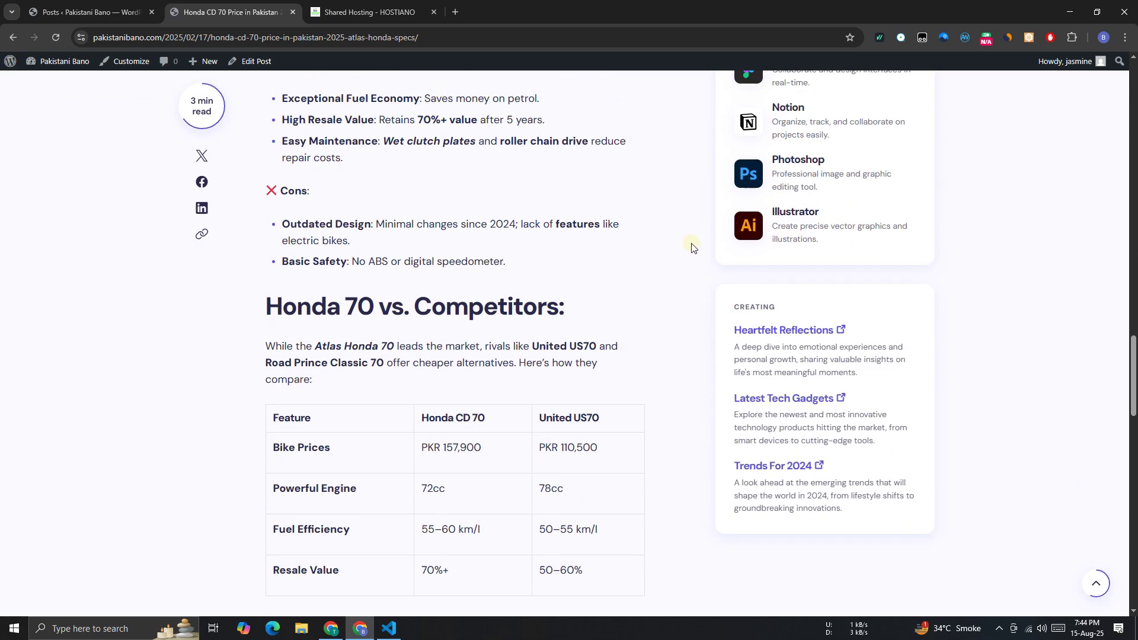
scroll(693, 247, "down", 3)
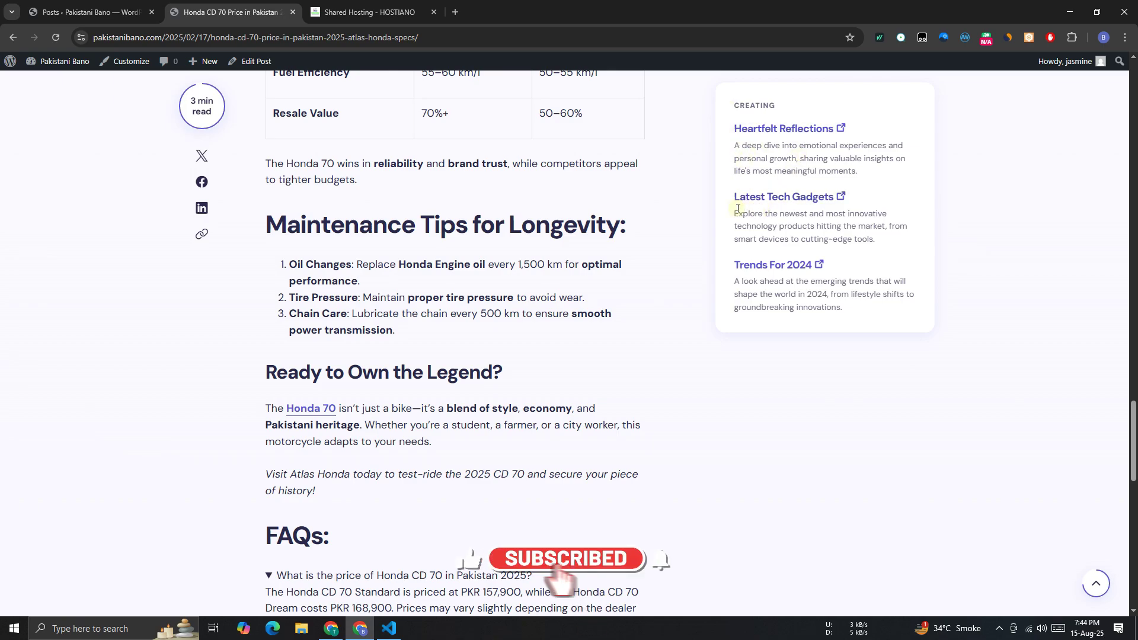
scroll(710, 305, "down", 5)
scroll(709, 305, "down", 9)
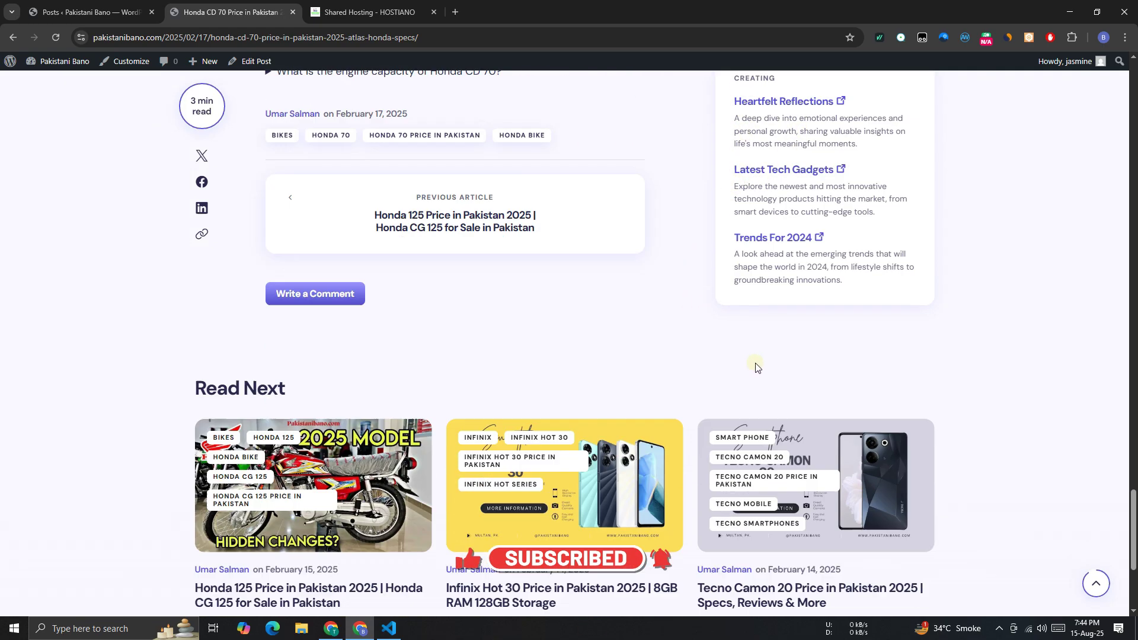
scroll(130, 374, "up", 20)
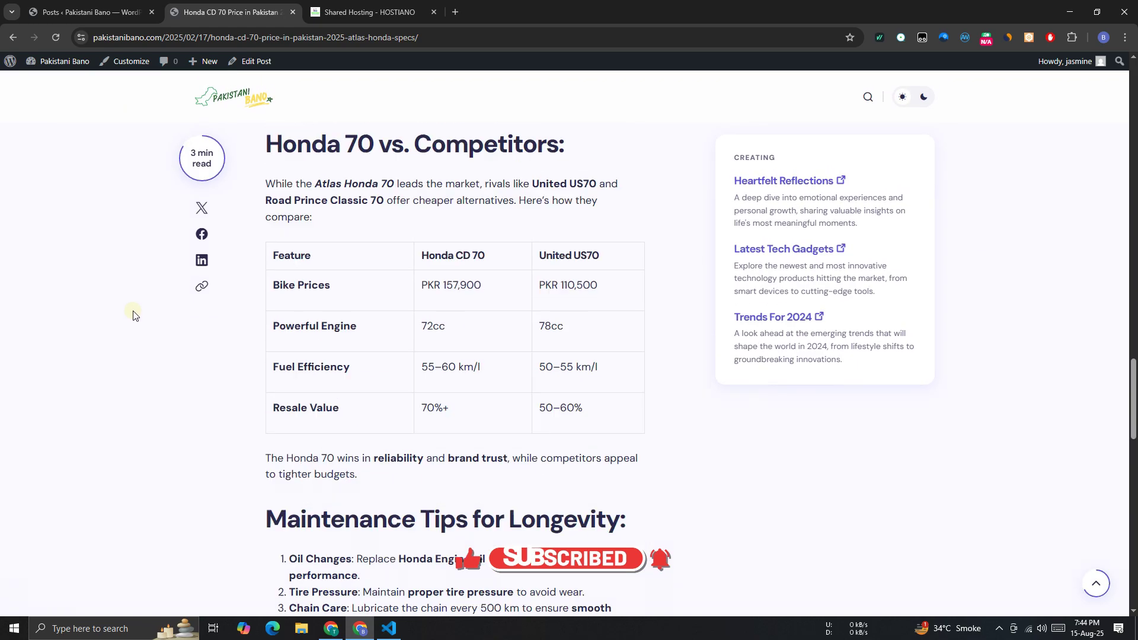
scroll(141, 293, "up", 9)
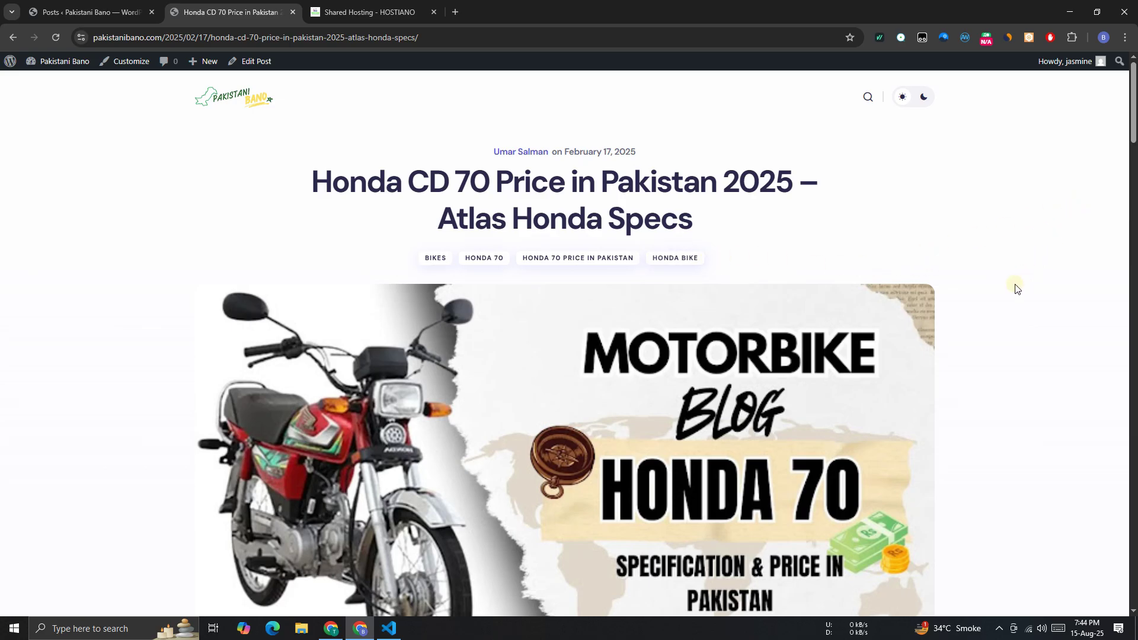
Review the Honda CD 70 post again down to the site footer and return to its beginning.
scroll(996, 267, "down", 10)
scroll(666, 338, "down", 15)
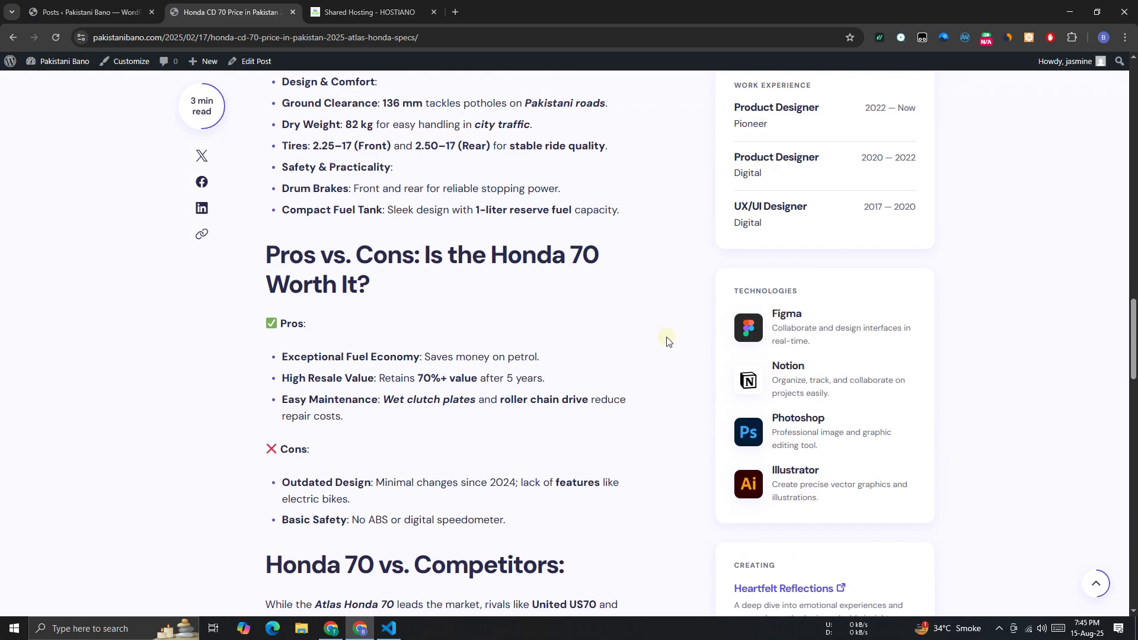
scroll(666, 340, "down", 9)
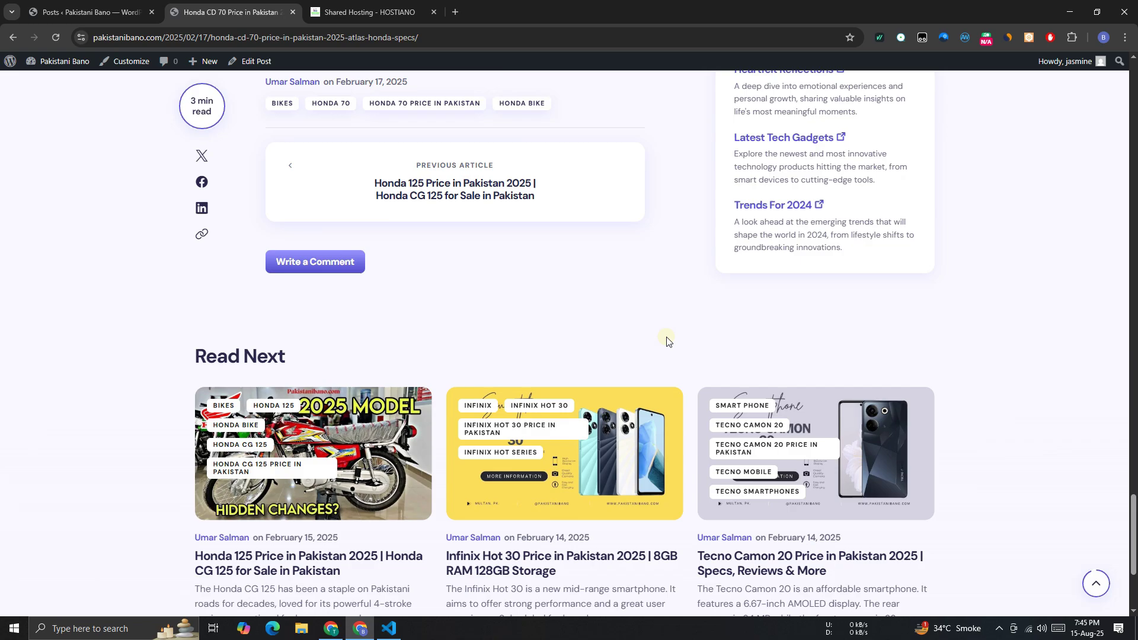
scroll(655, 343, "down", 4)
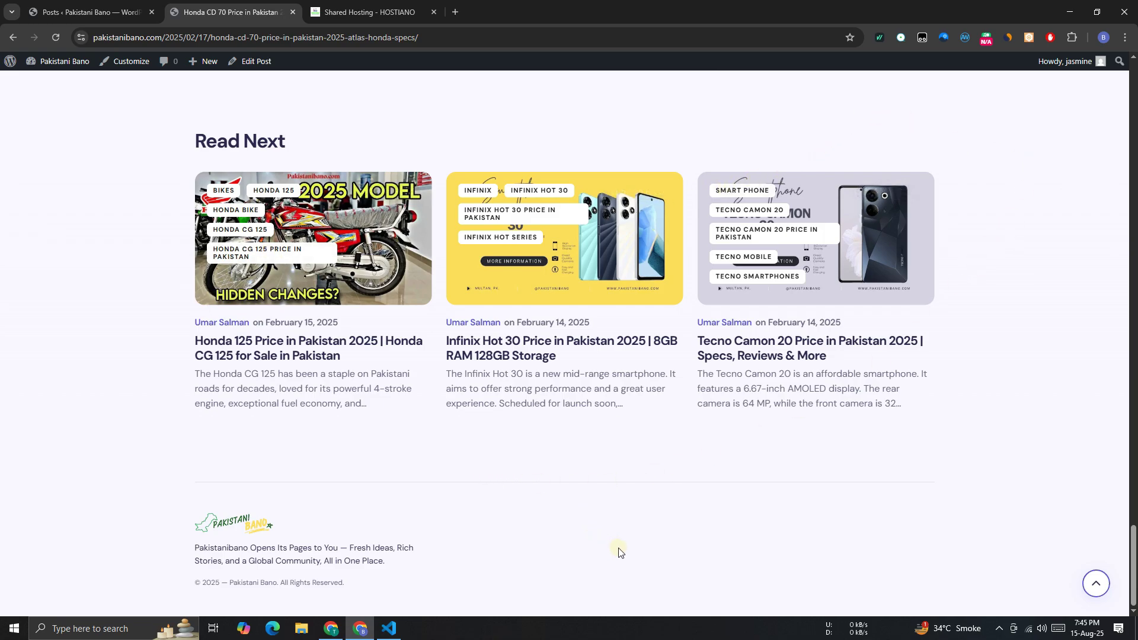
left_click(1097, 585)
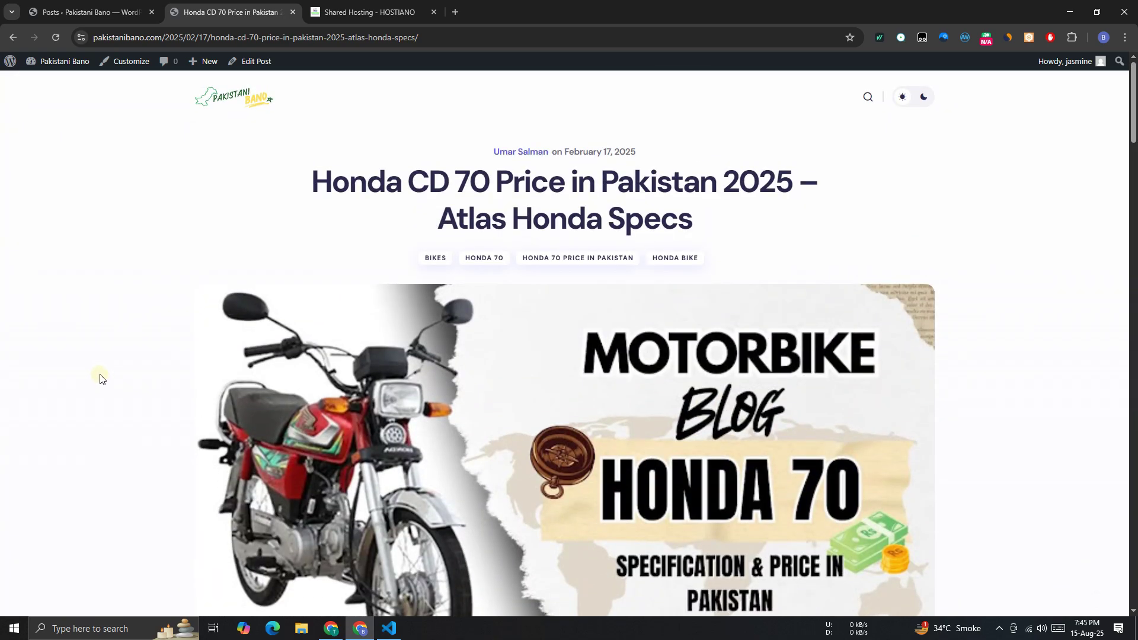
Examine the Honda CD 70 post's introduction, price table and sidebar widgets once more.
scroll(94, 345, "down", 12)
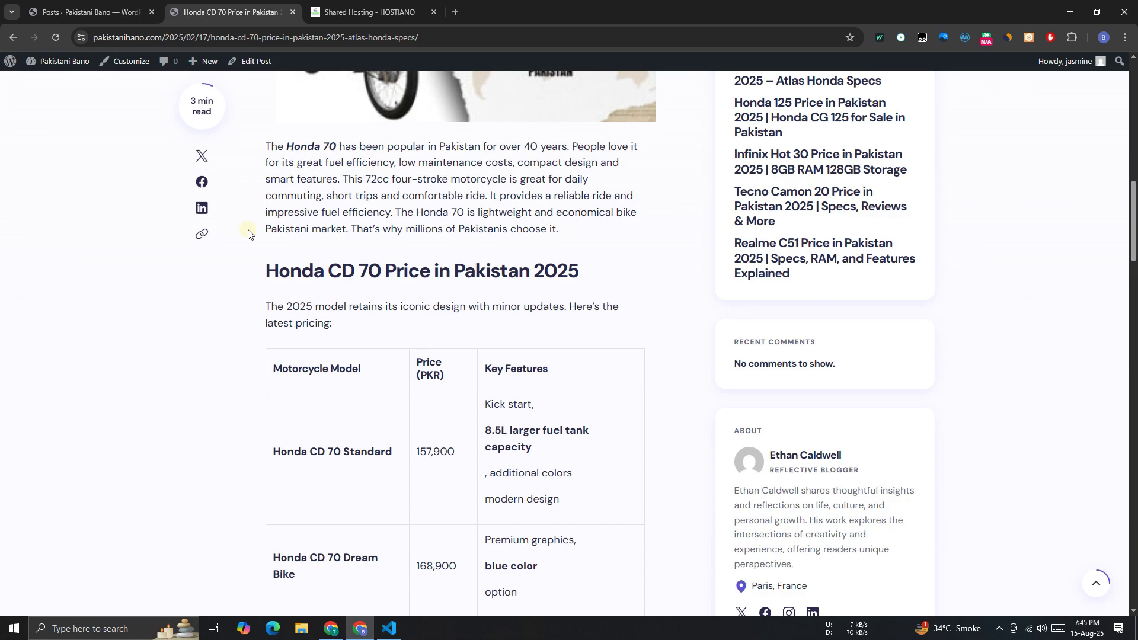
scroll(298, 237, "up", 5)
scroll(343, 352, "down", 5)
scroll(264, 261, "down", 1)
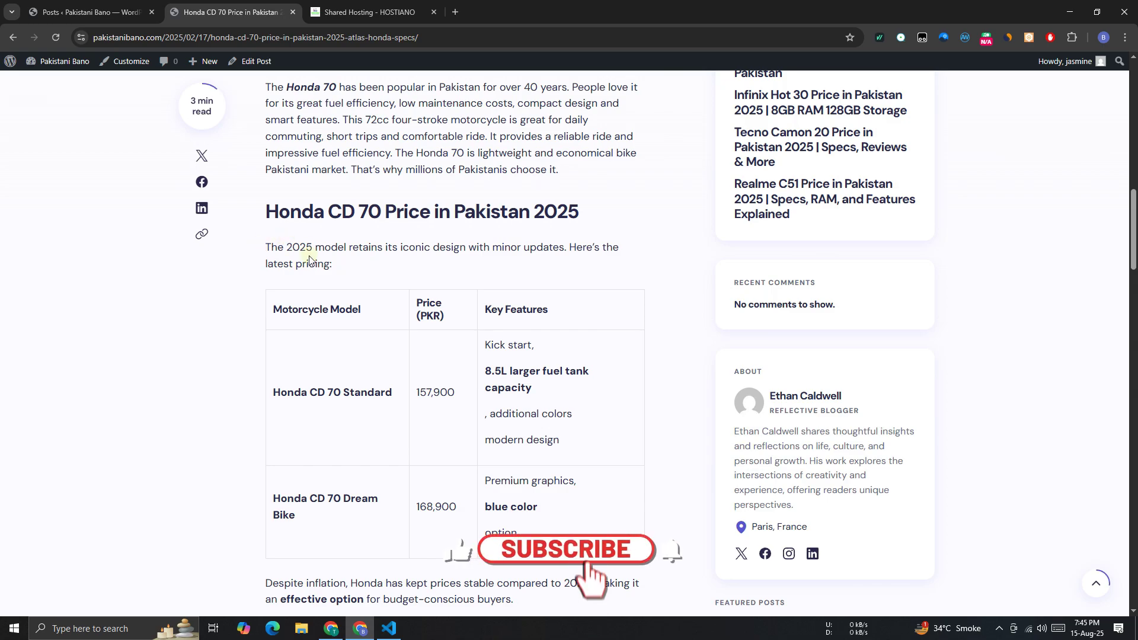
scroll(309, 260, "up", 3)
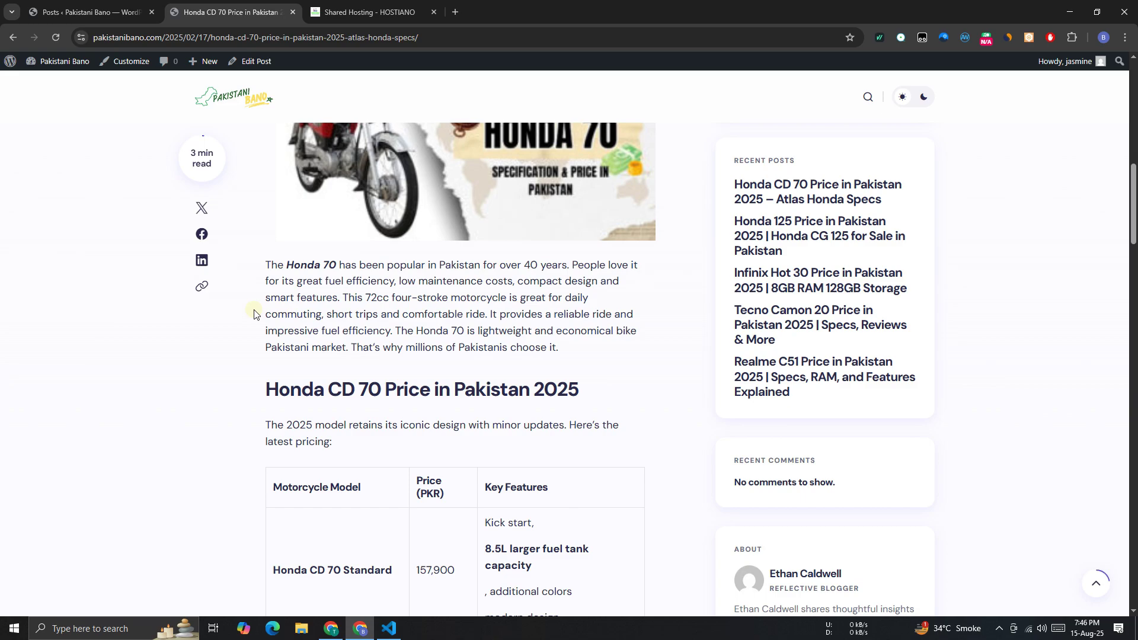
Review the Honda CD 70 post's pros and cons, competitor table, maintenance tips and related posts, and return to the site's homepage.
scroll(254, 314, "down", 20)
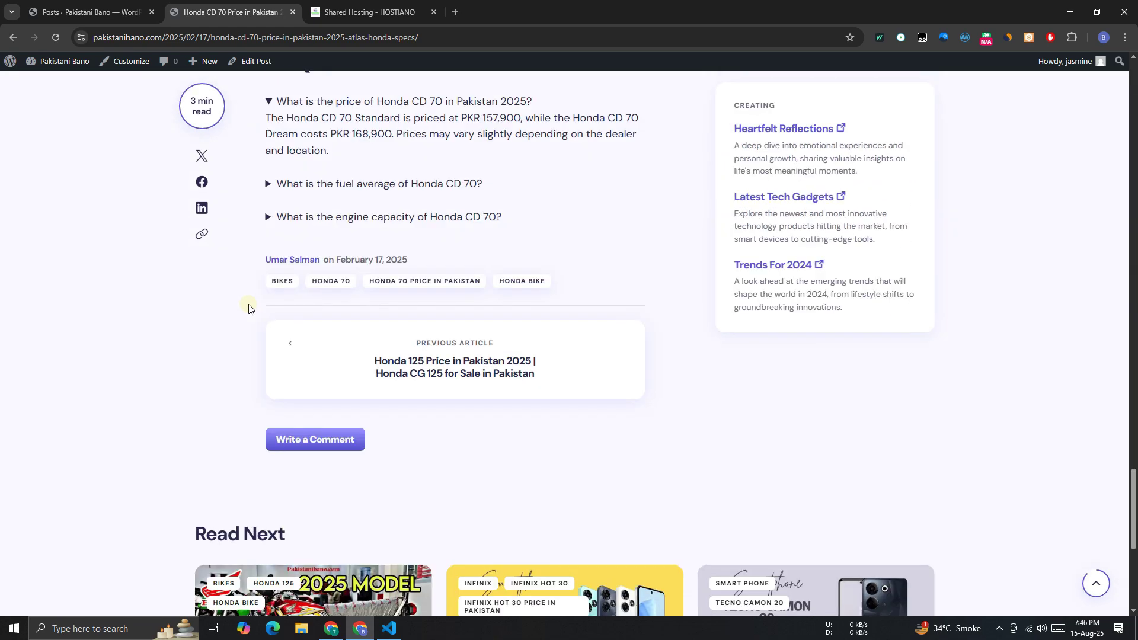
scroll(248, 308, "up", 15)
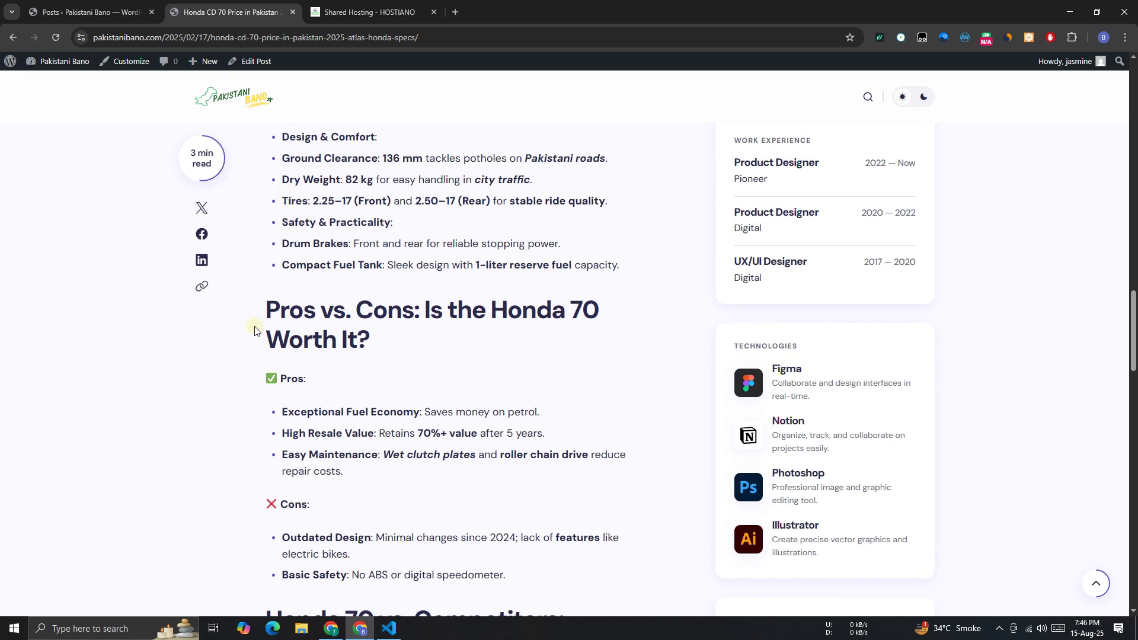
scroll(233, 353, "down", 5)
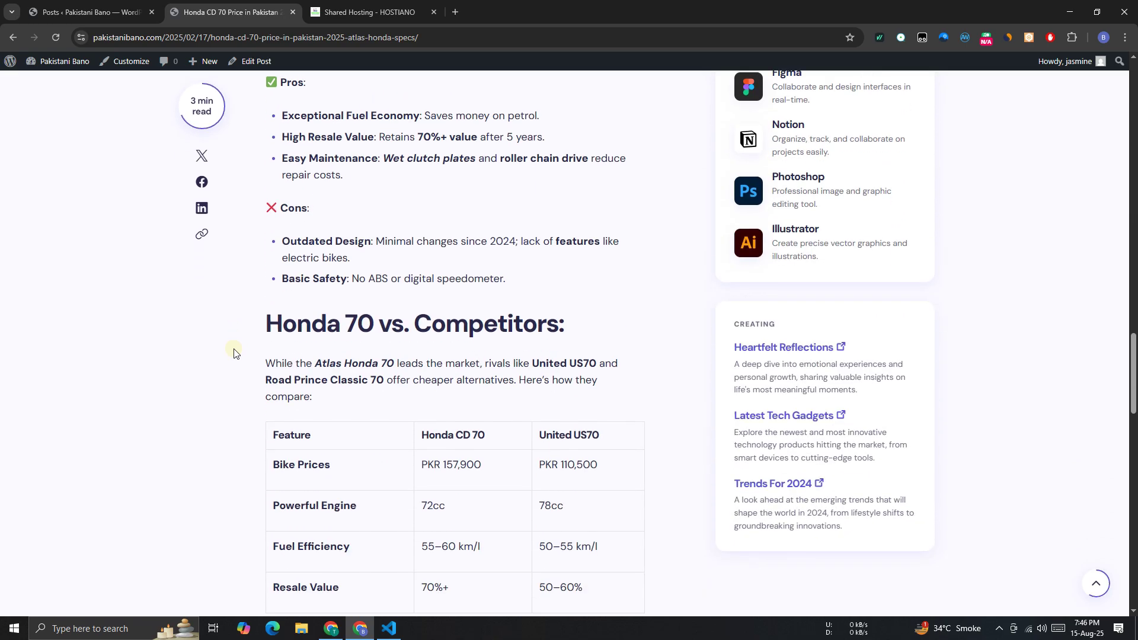
scroll(233, 353, "down", 6)
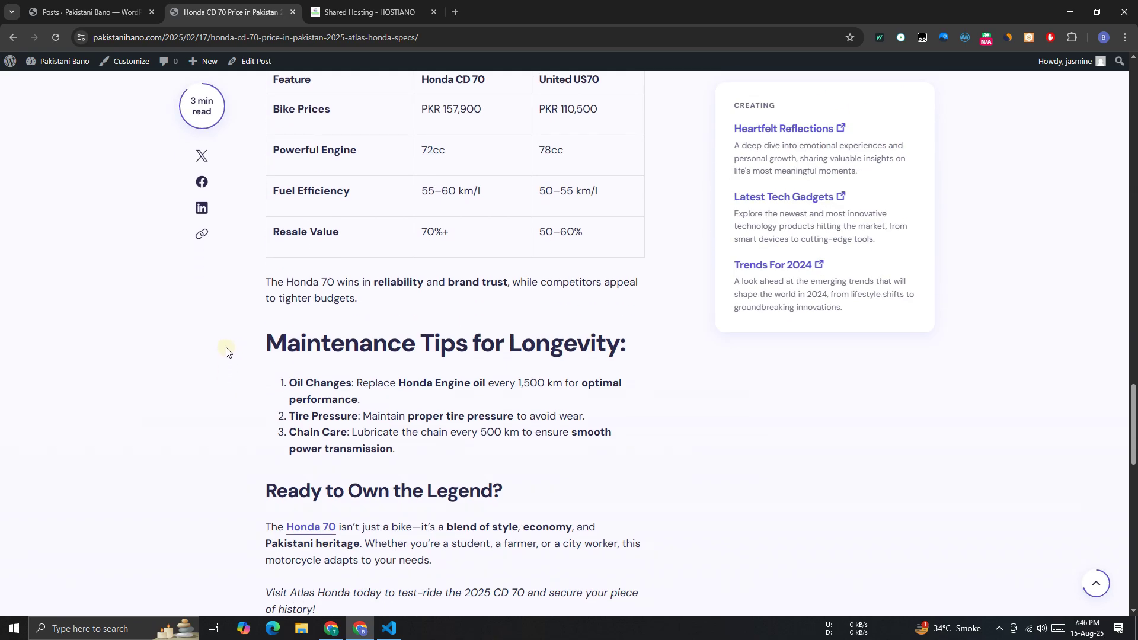
scroll(226, 336, "down", 14)
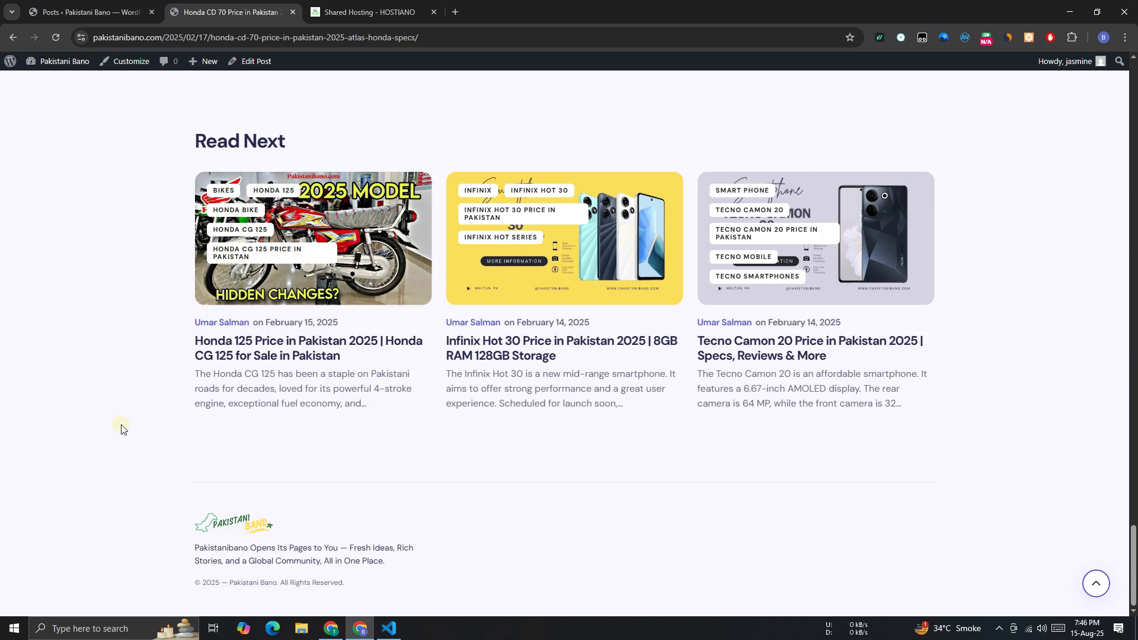
scroll(120, 428, "up", 15)
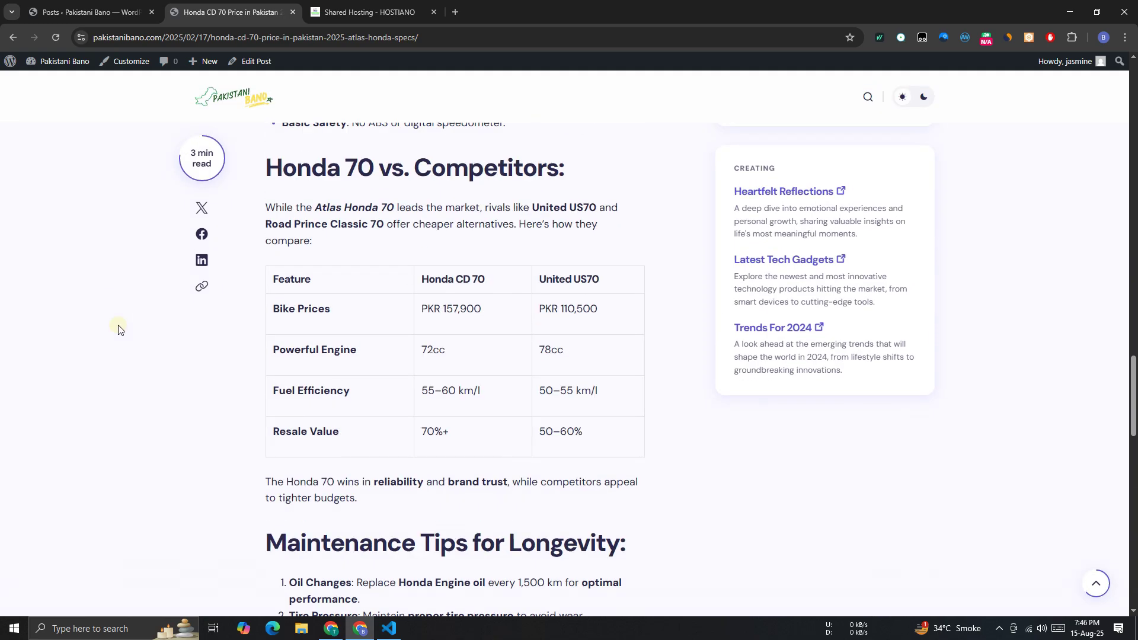
scroll(118, 329, "up", 20)
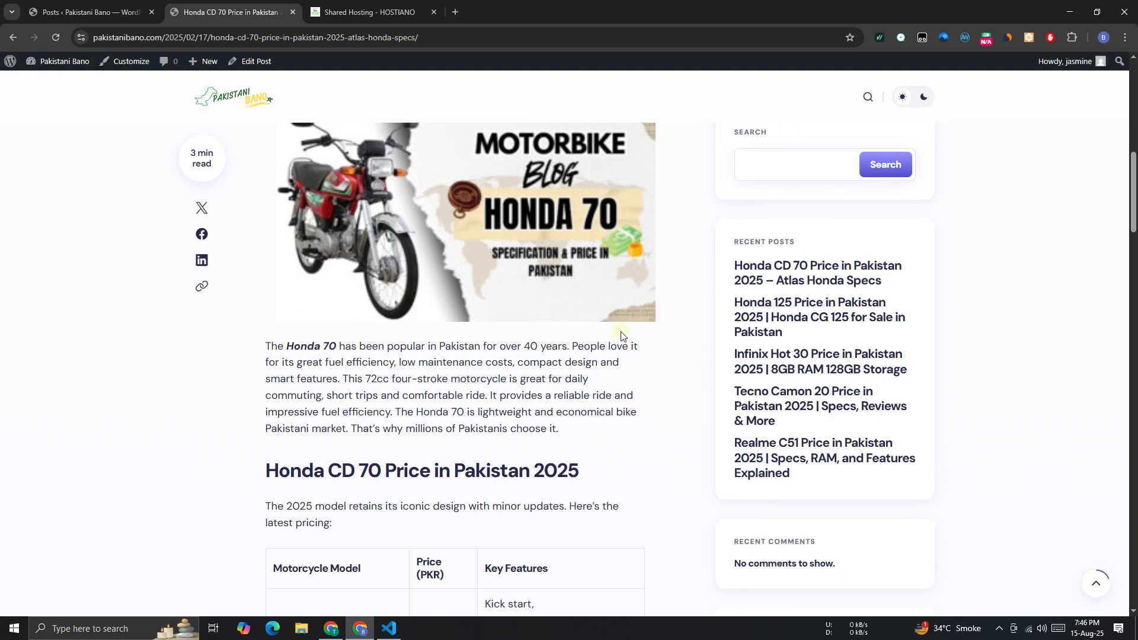
scroll(674, 327, "up", 7)
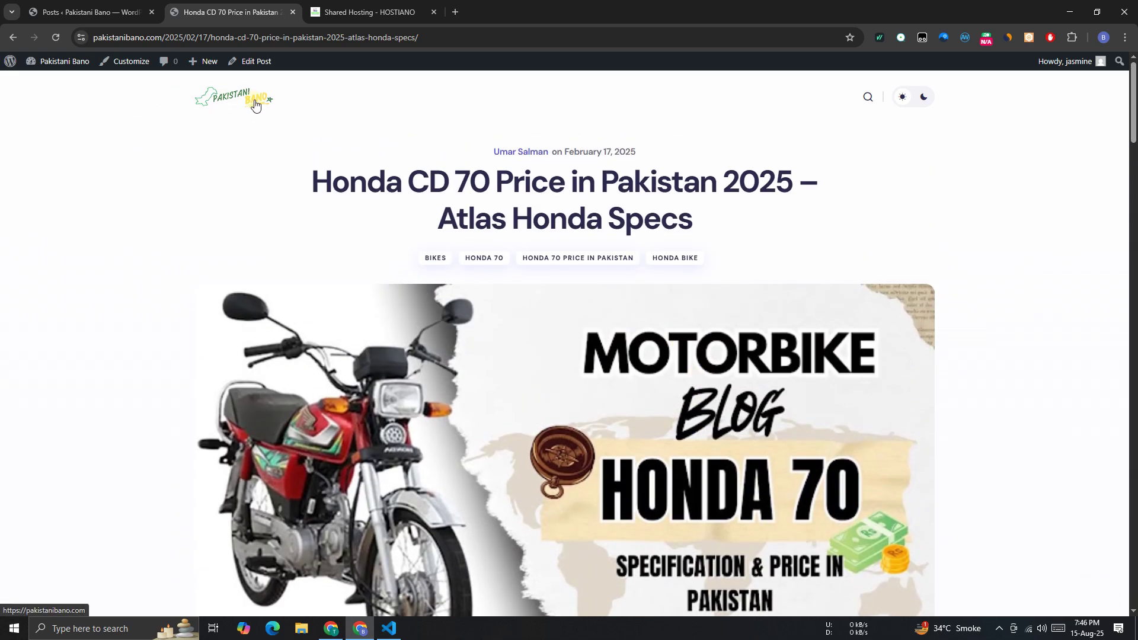
left_click(105, 168)
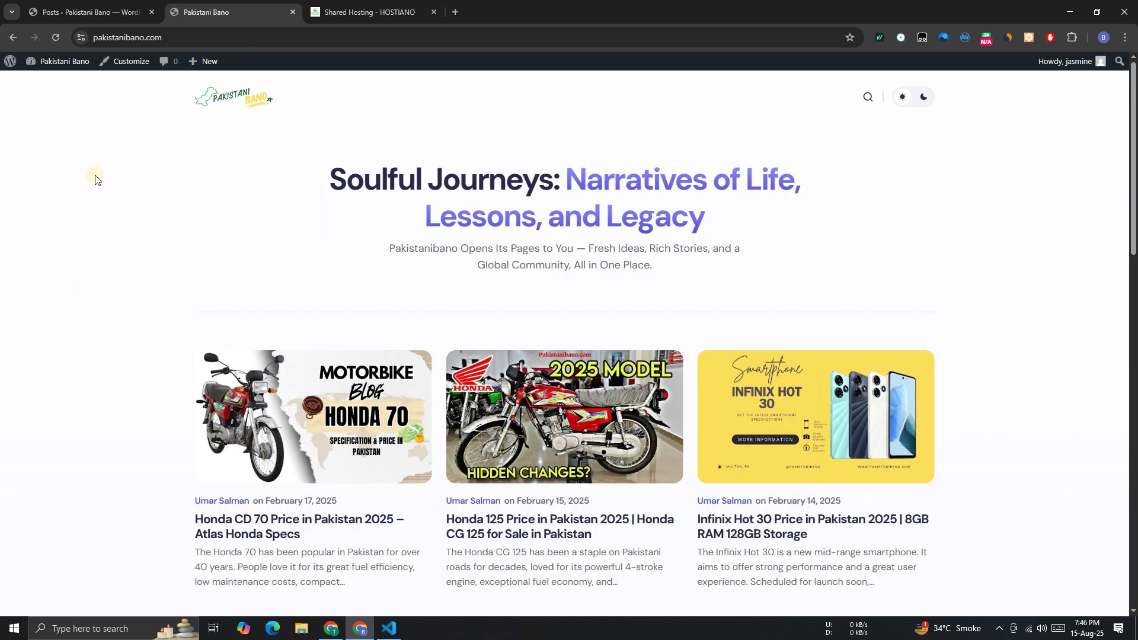
Open the WordPress admin's page for adding themes and browse the popular themes.
left_click(115, 12)
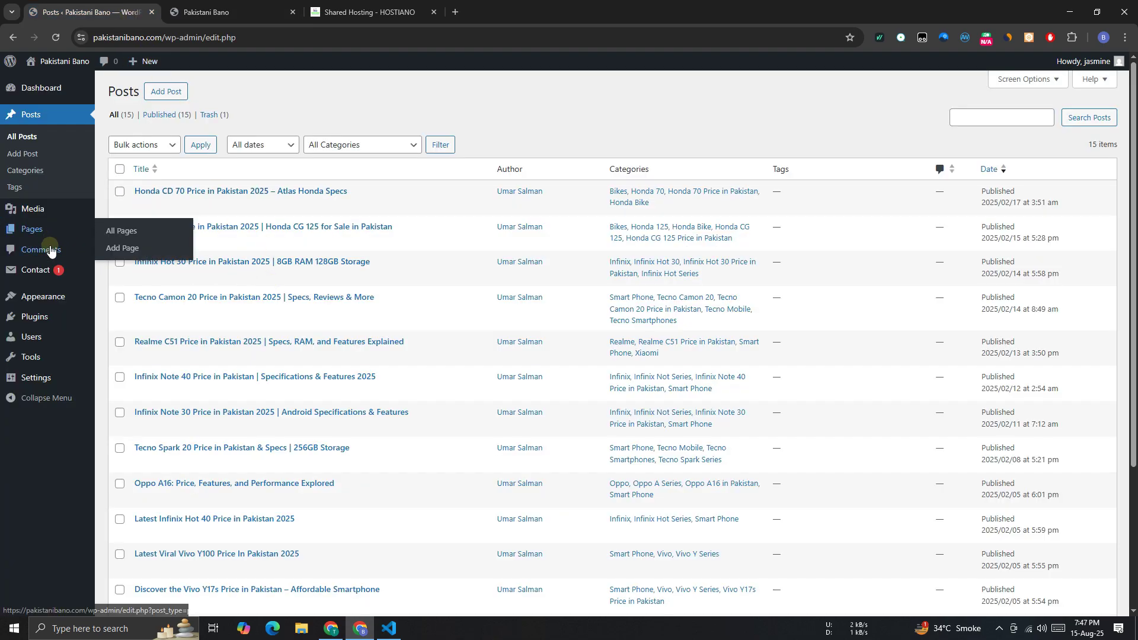
mouse_move(42, 296)
left_click(113, 304)
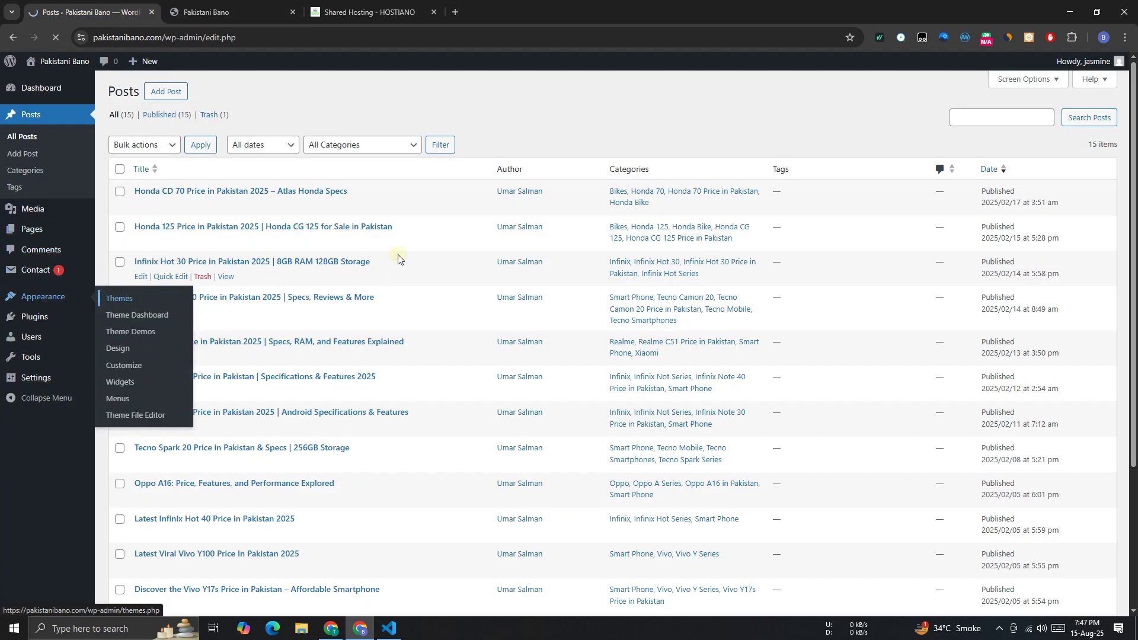
scroll(141, 354, "down", 1)
scroll(141, 355, "down", 3)
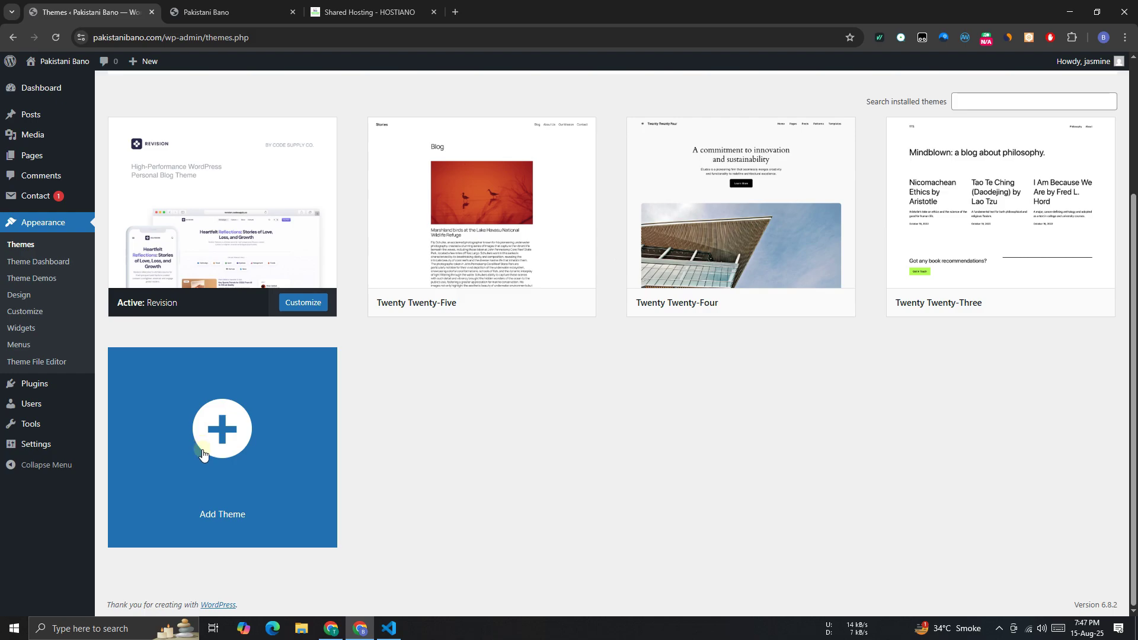
left_click(203, 452)
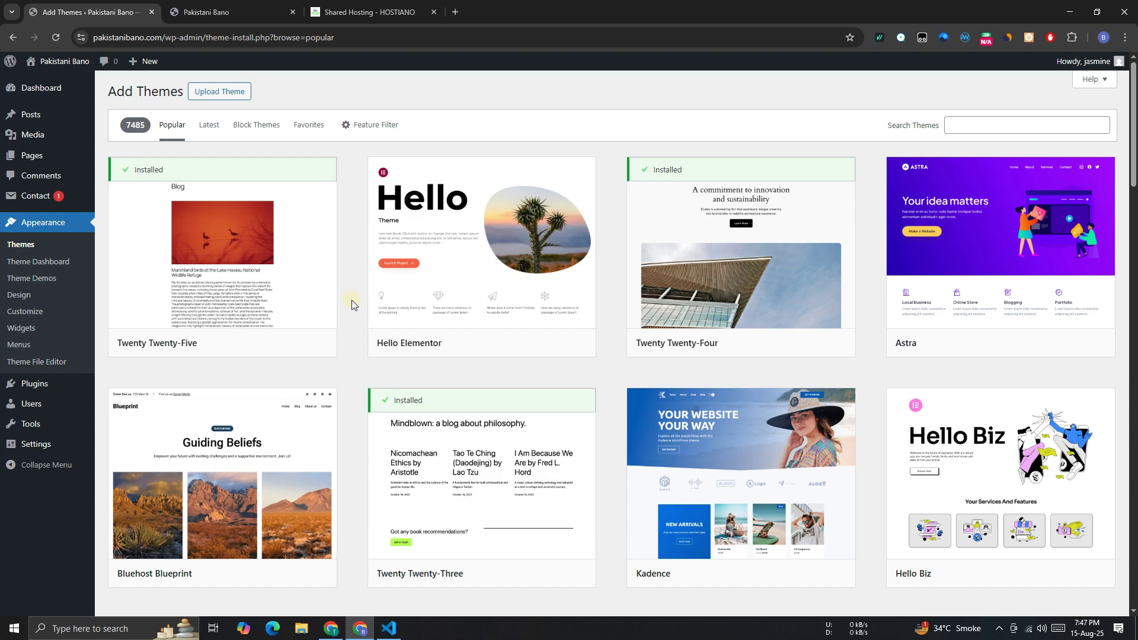
scroll(352, 303, "down", 9)
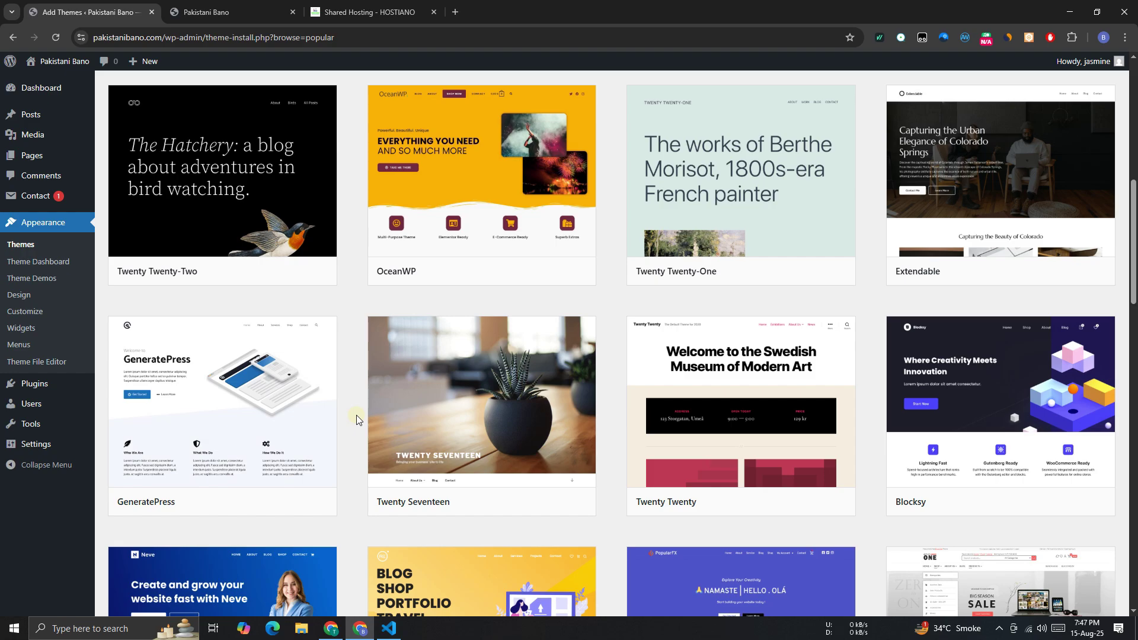
scroll(357, 414, "up", 10)
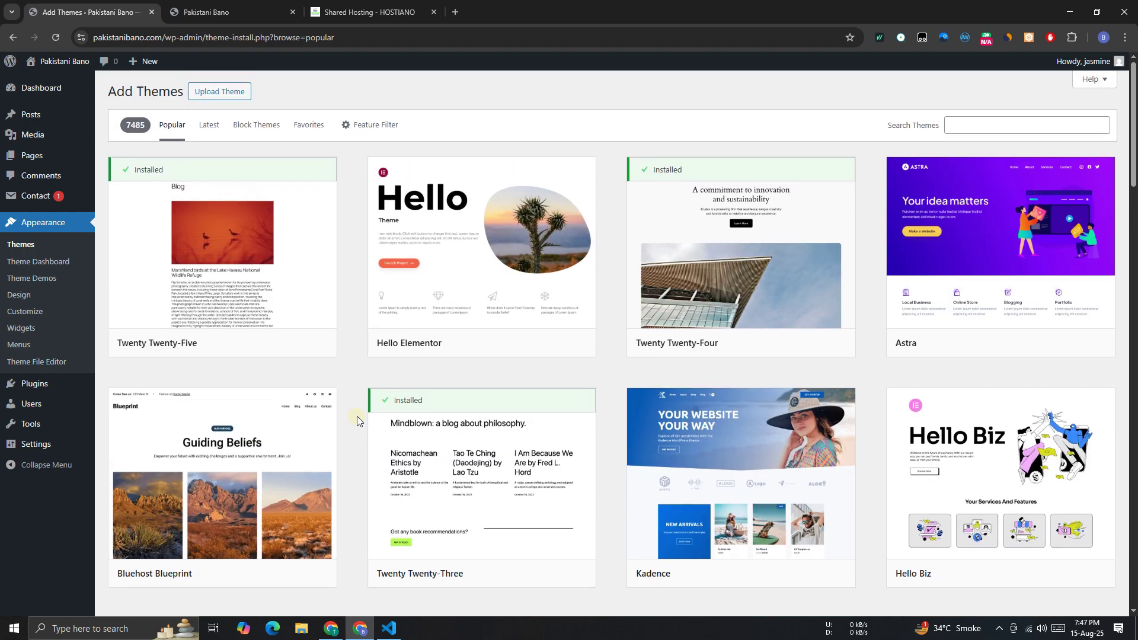
Search the theme library for "hit mag" and review the HitMag theme's preview from header to footer.
left_click(1011, 121)
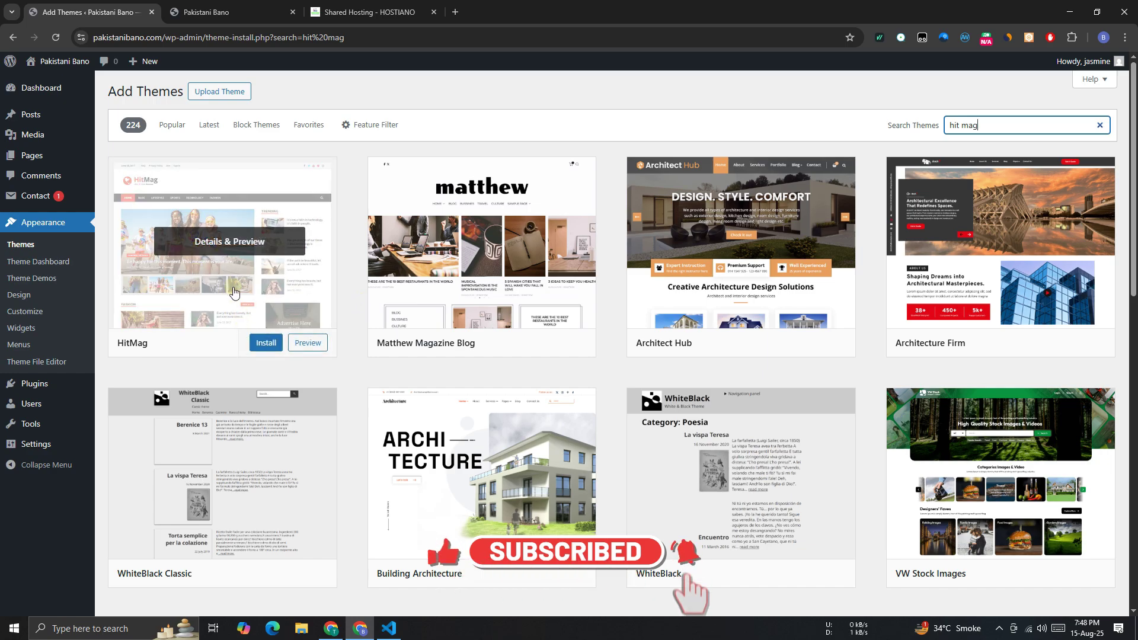
left_click(235, 293)
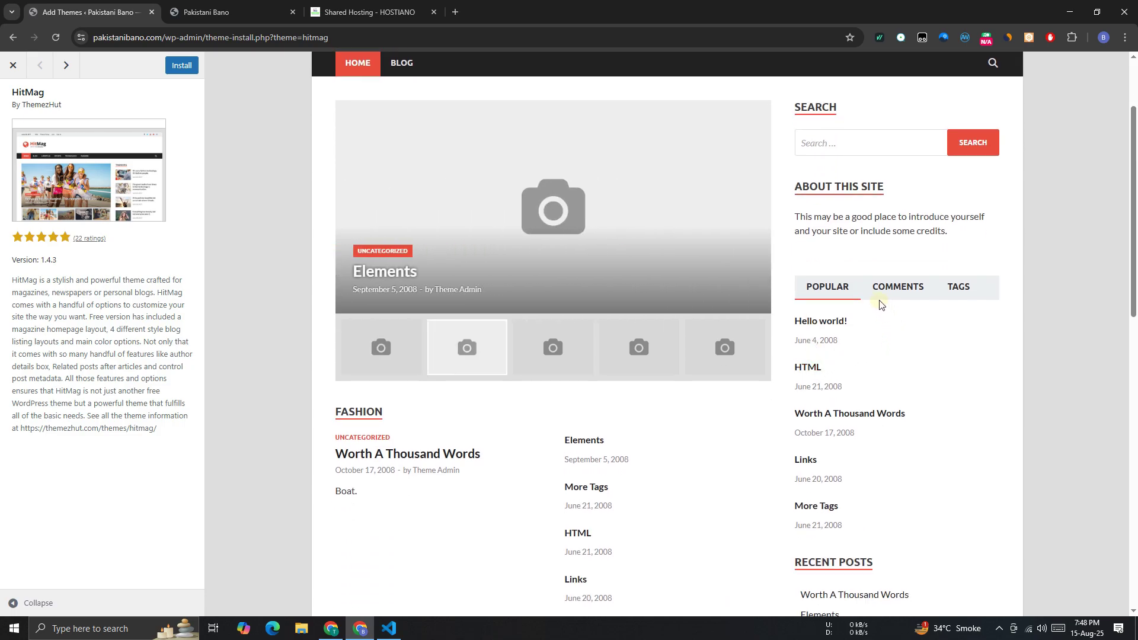
scroll(827, 411, "down", 5)
scroll(836, 413, "up", 7)
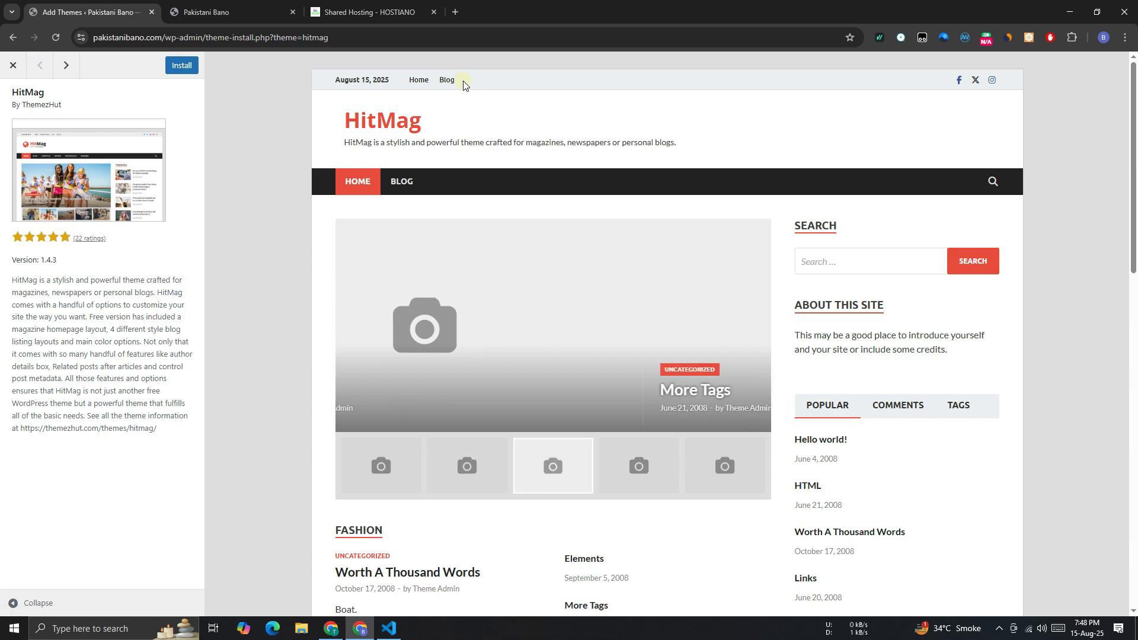
scroll(745, 360, "down", 15)
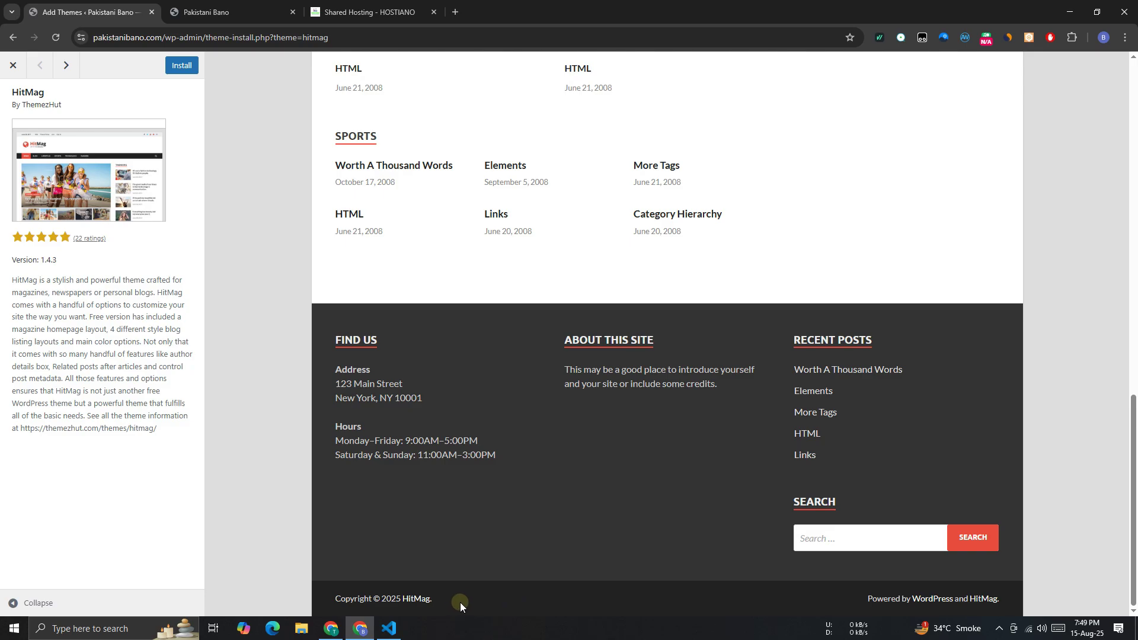
scroll(430, 492, "up", 15)
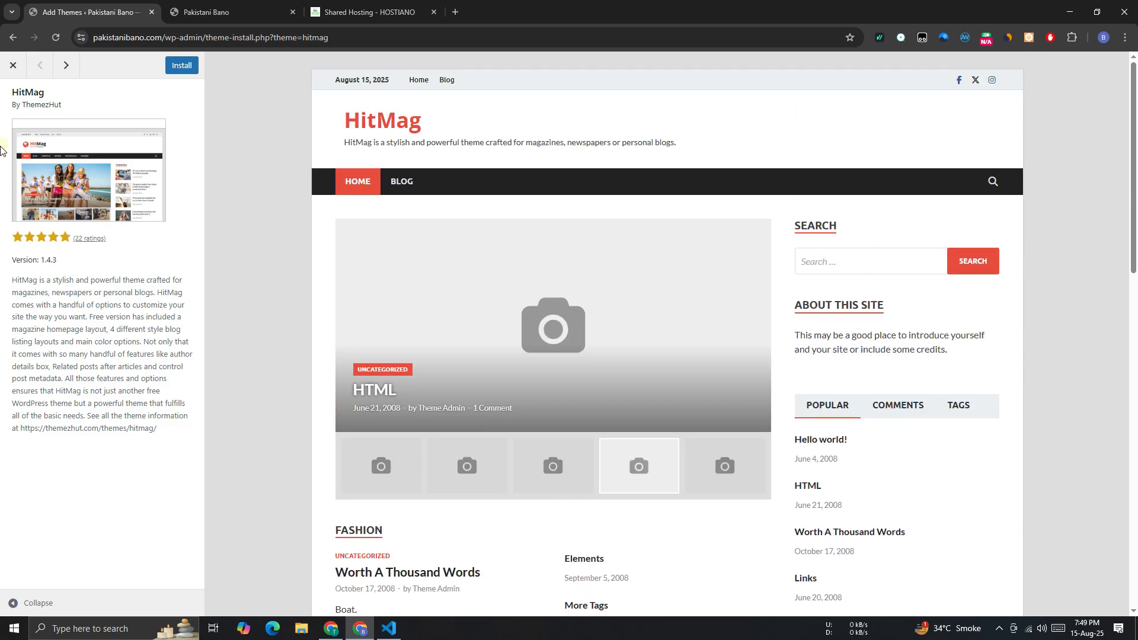
left_click(13, 65)
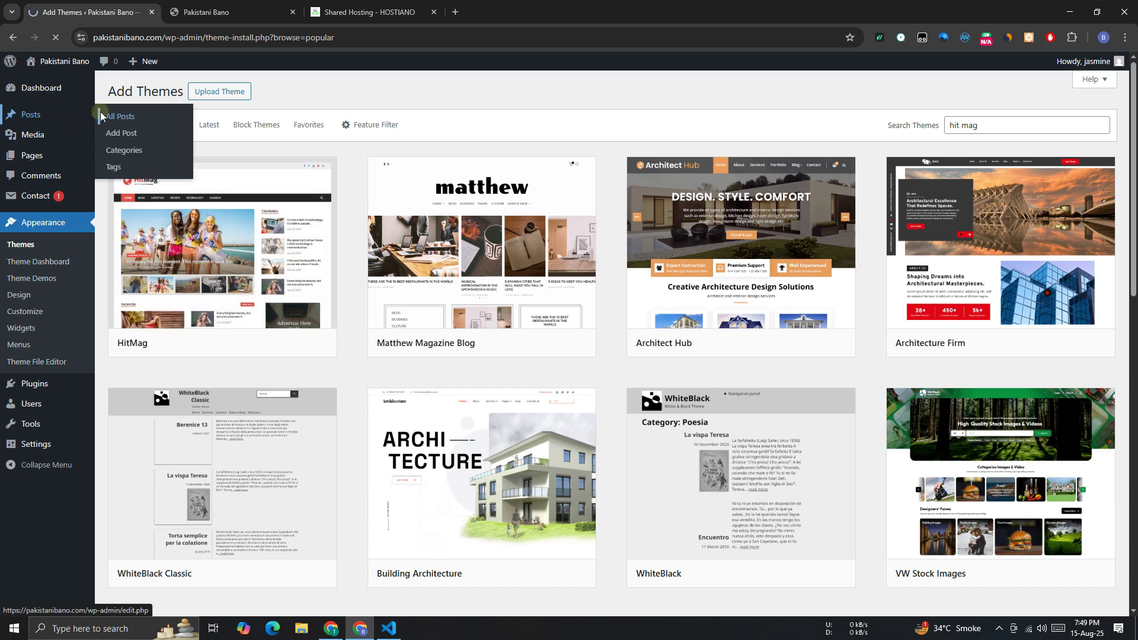
Show all posts in the WordPress admin and open the Infinix Hot 30 post from the live Pakistani Bano homepage.
left_click(109, 115)
key("ctrl+Tab")
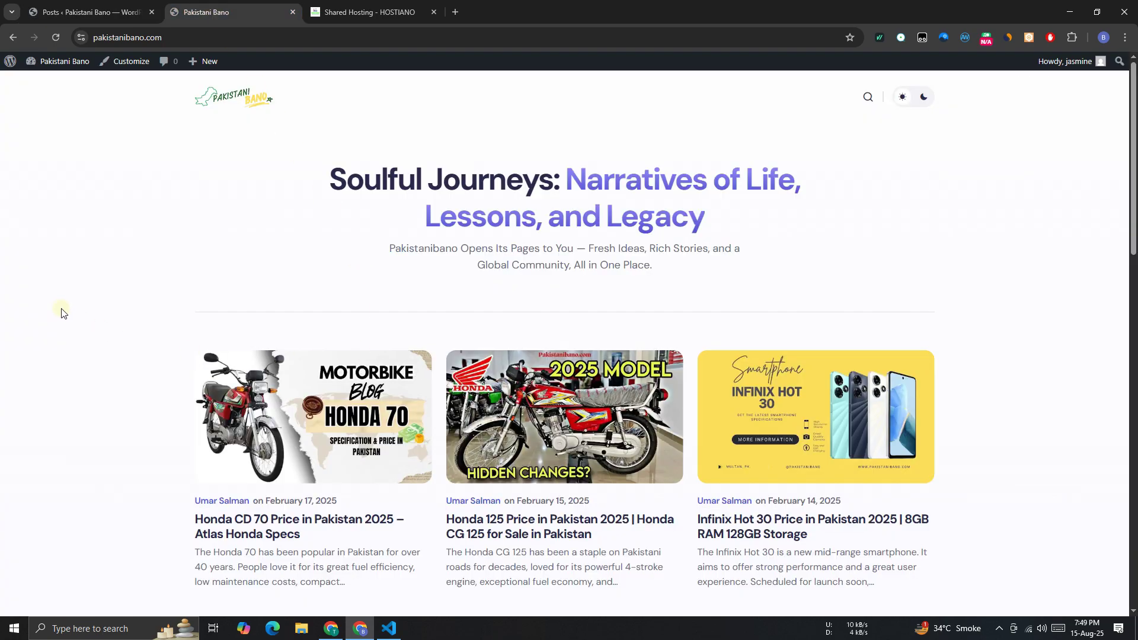
scroll(147, 280, "down", 1)
scroll(147, 279, "down", 3)
left_click(777, 300)
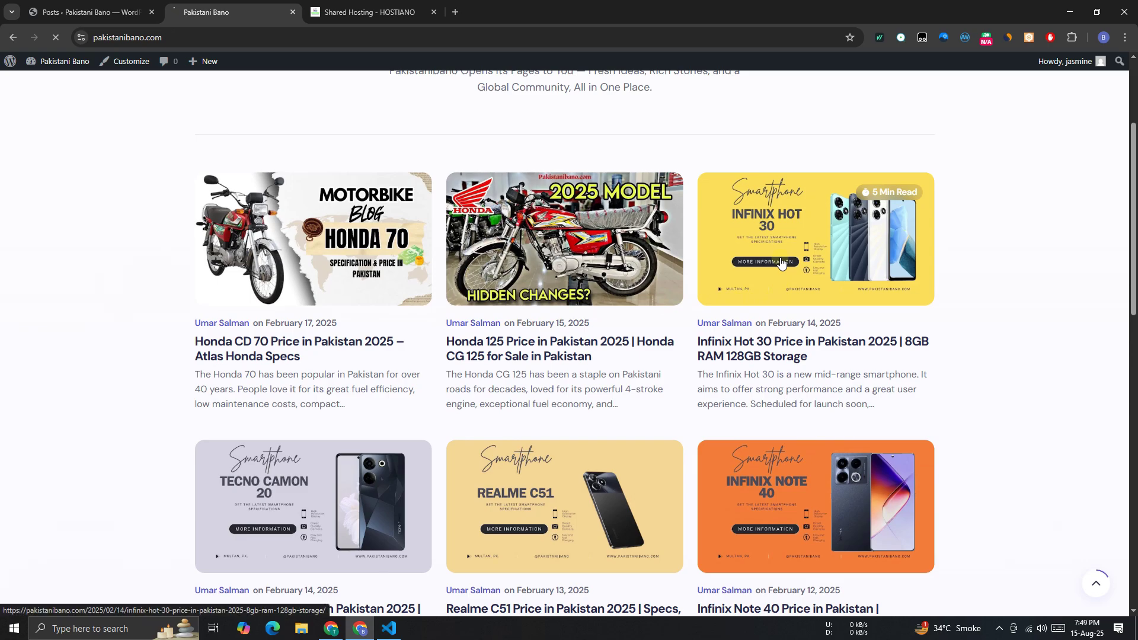
Examine the Infinix Hot 30 post's headed sections and the start of its specifications table, and return to its introduction.
scroll(263, 286, "down", 10)
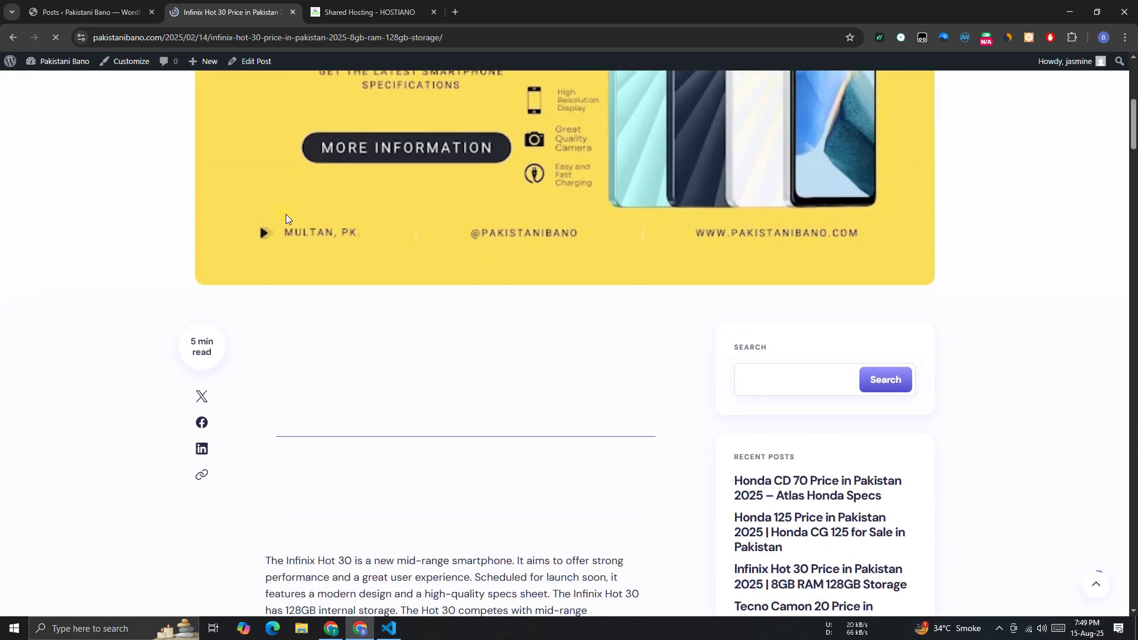
scroll(255, 291, "down", 5)
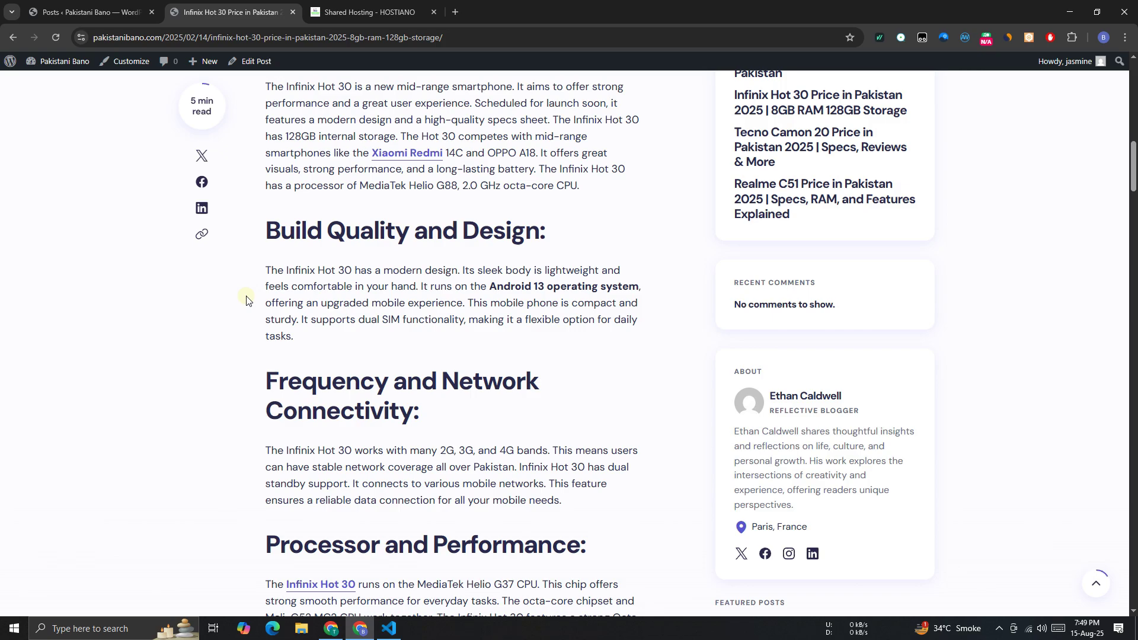
scroll(243, 293, "down", 10)
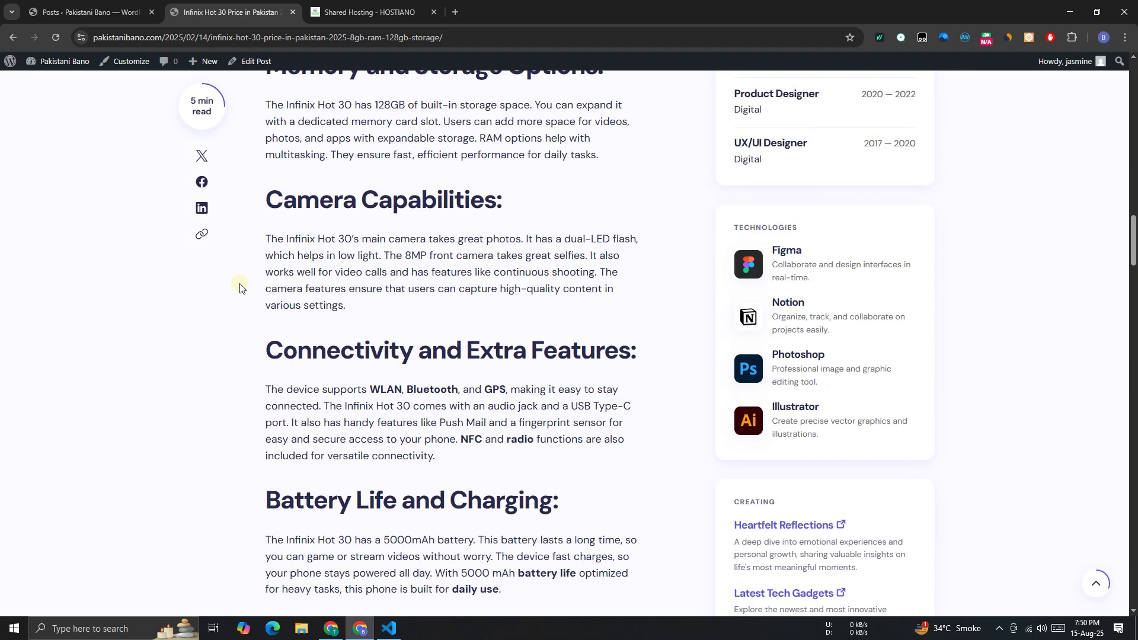
scroll(240, 288, "down", 7)
scroll(239, 288, "down", 6)
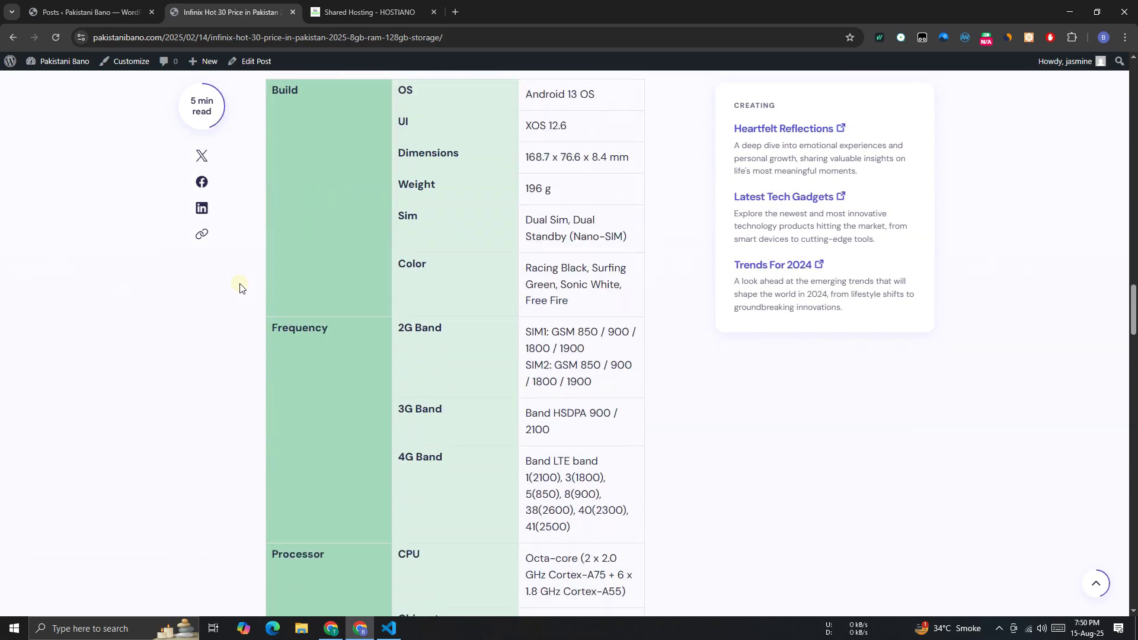
left_click_drag(1133, 311, 1133, 154)
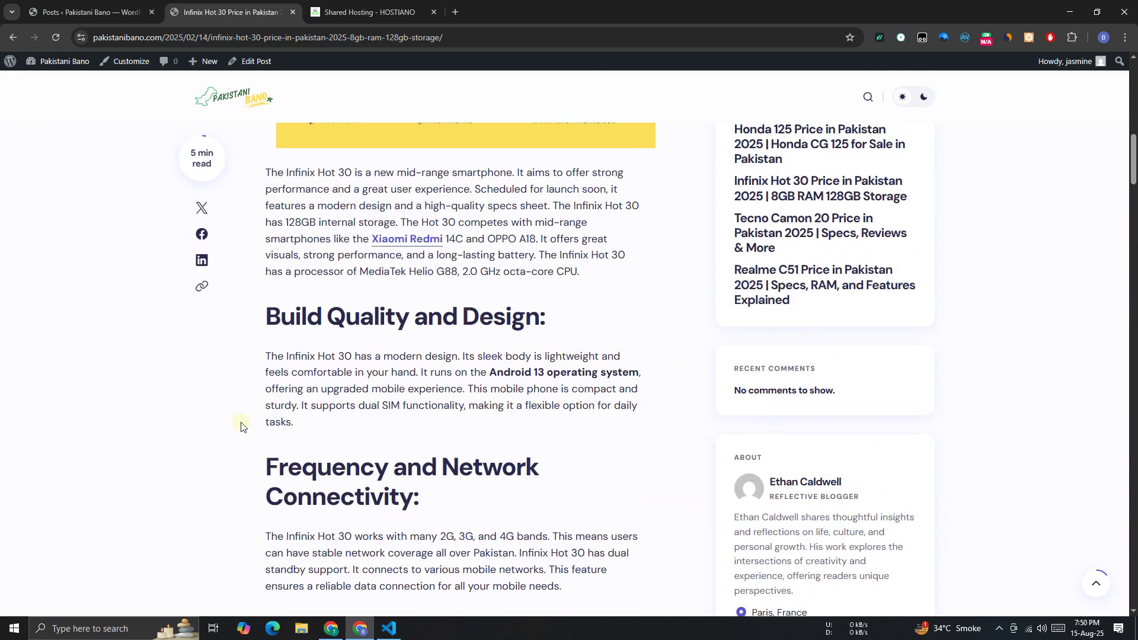
Review the Infinix Hot 30 post down through its specifications table, disclaimer, YouTube review and FAQs.
scroll(241, 426, "down", 15)
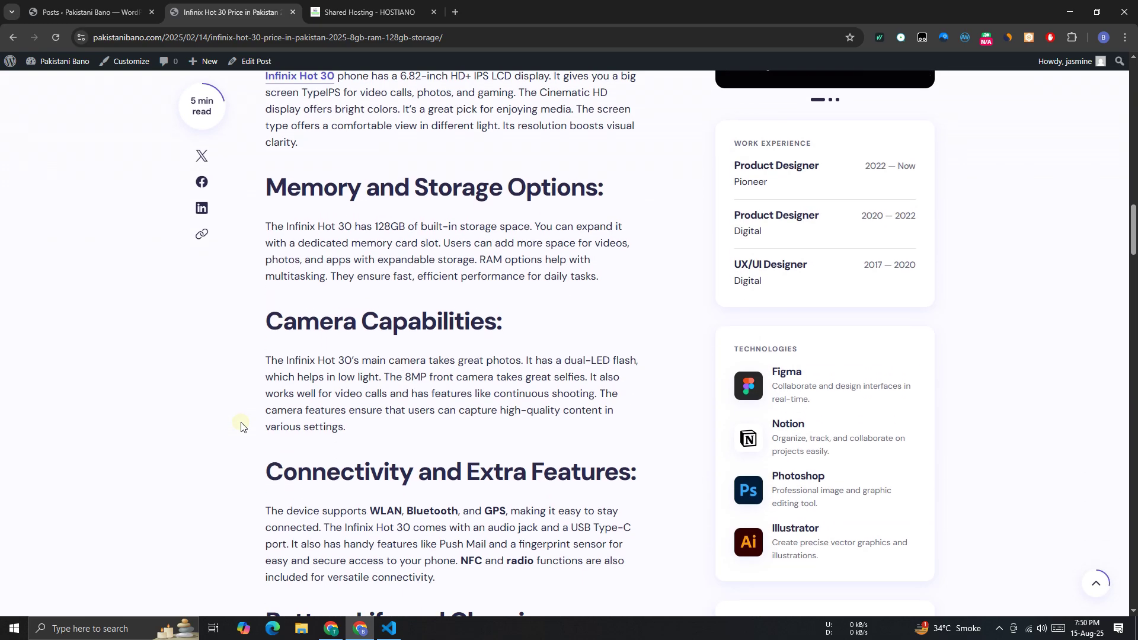
scroll(241, 427, "down", 10)
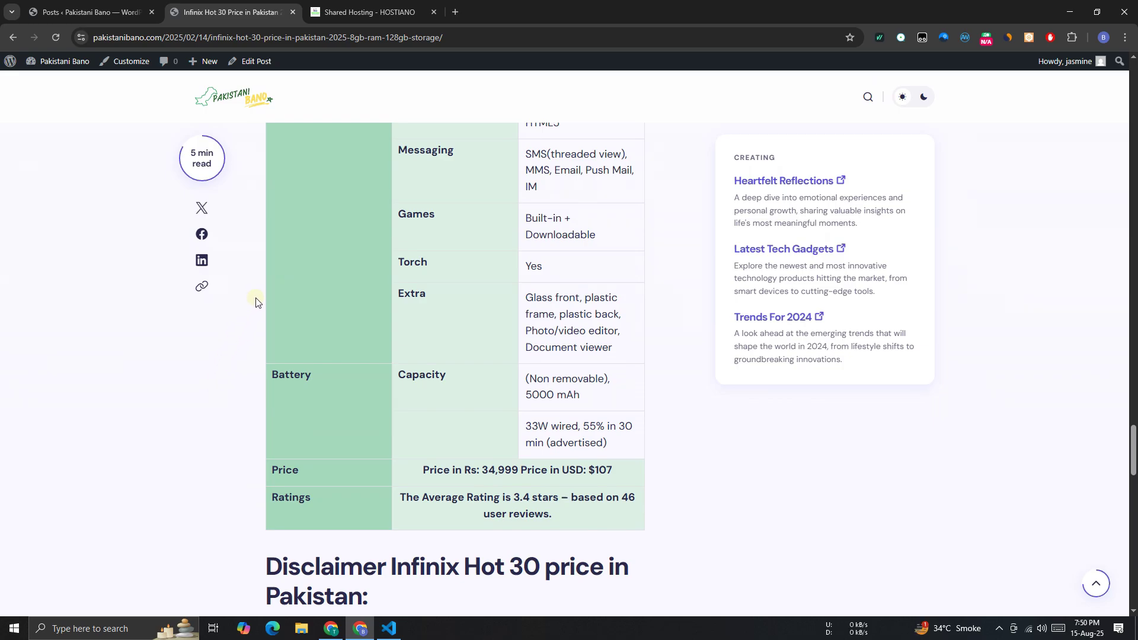
scroll(249, 273, "down", 2)
scroll(248, 273, "down", 8)
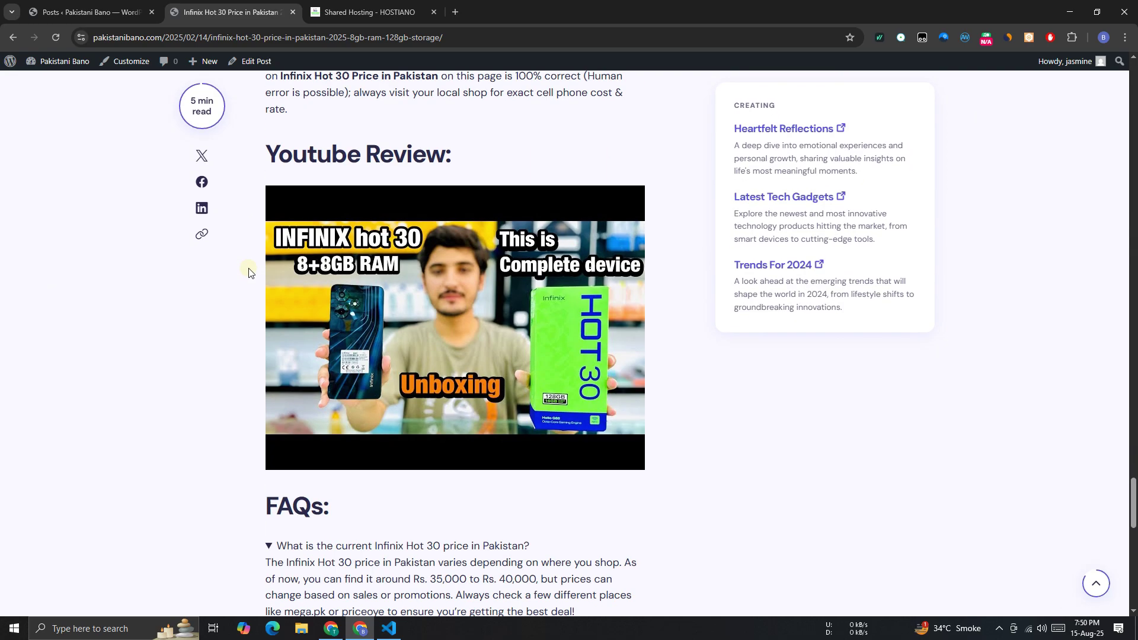
scroll(248, 273, "down", 6)
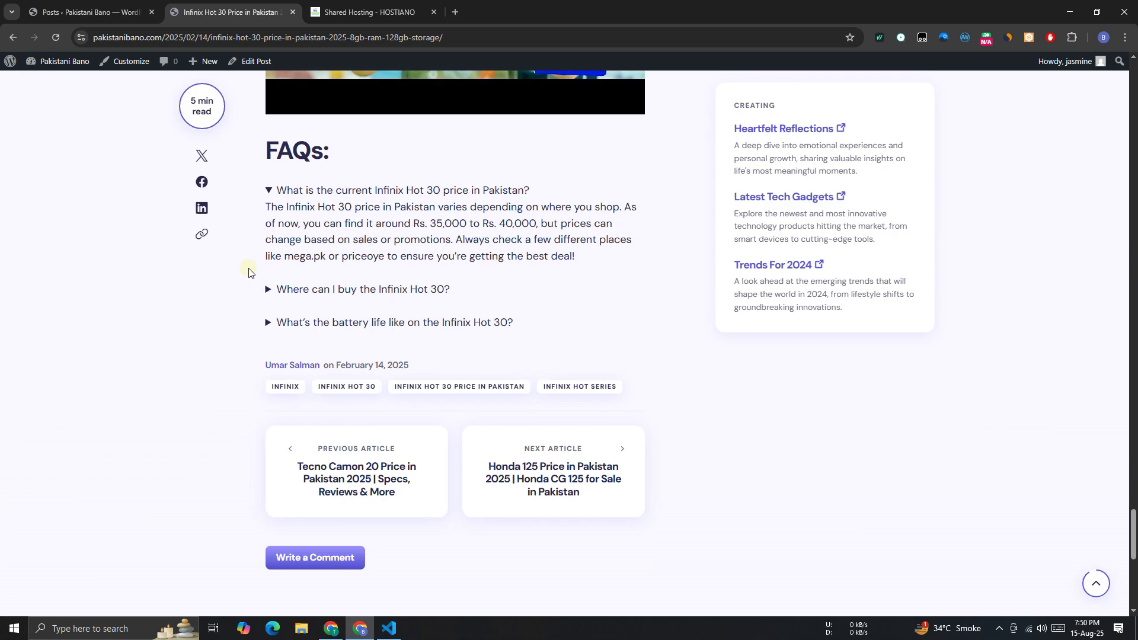
scroll(249, 273, "up", 9)
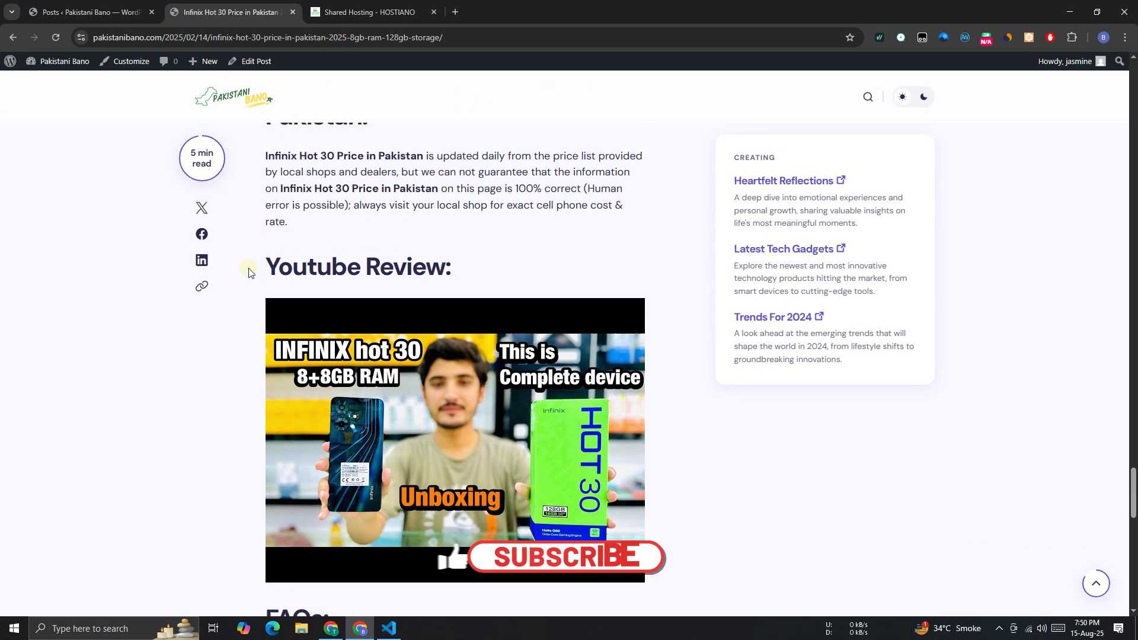
scroll(248, 272, "up", 4)
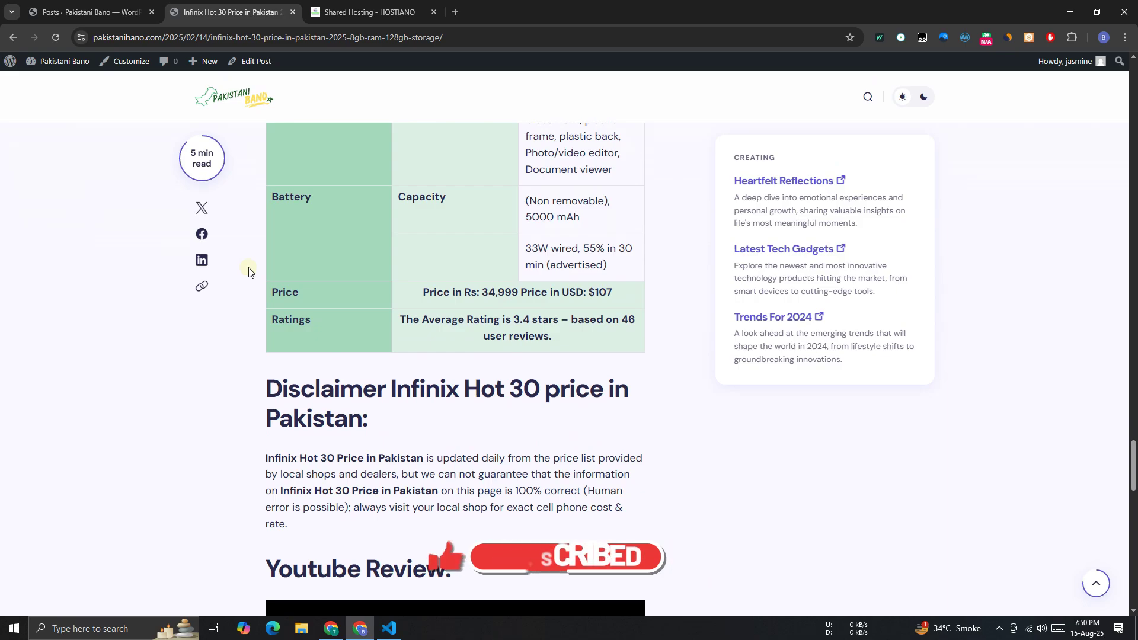
Leave the Infinix Hot 30 post and return from the plagiarism checker search results to the live Pakistani Bano homepage.
key("alt+Left")
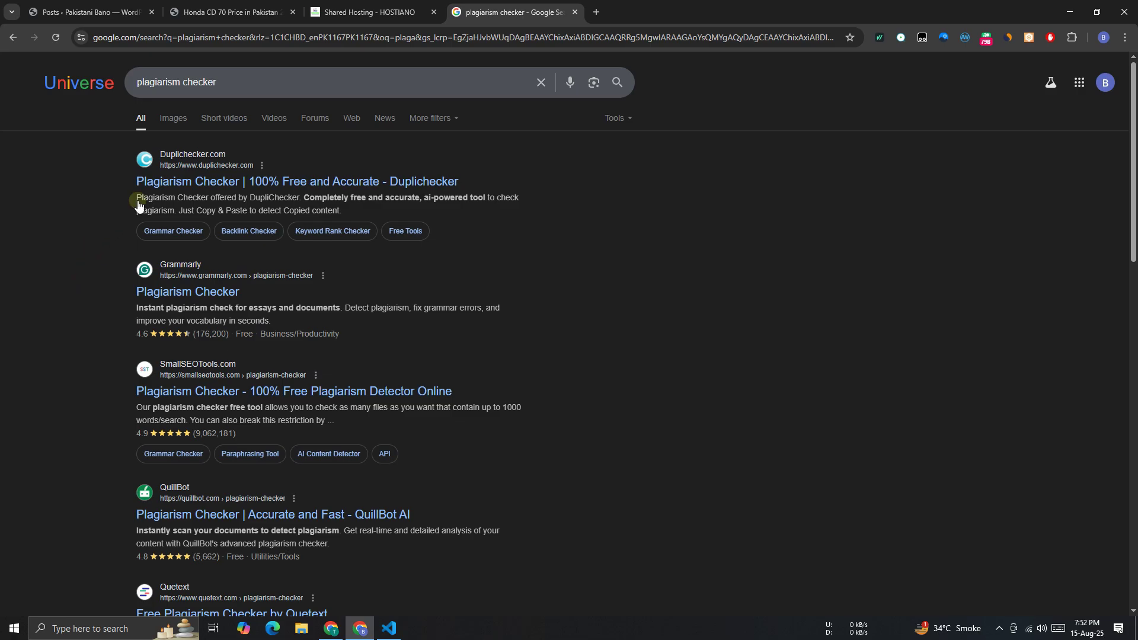
key("ctrl+2")
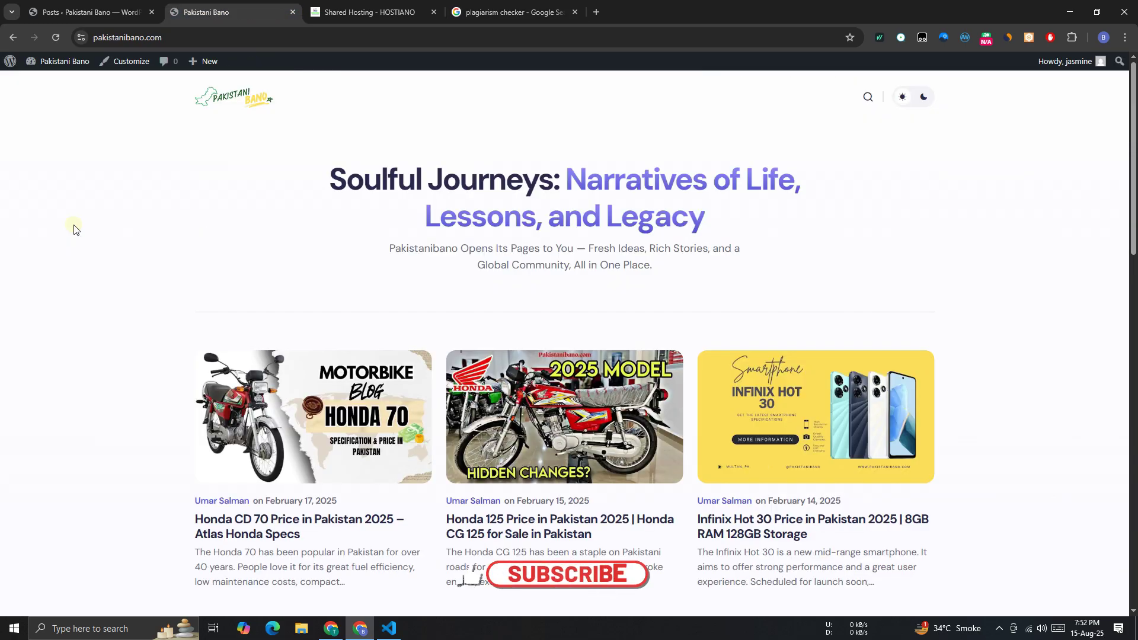